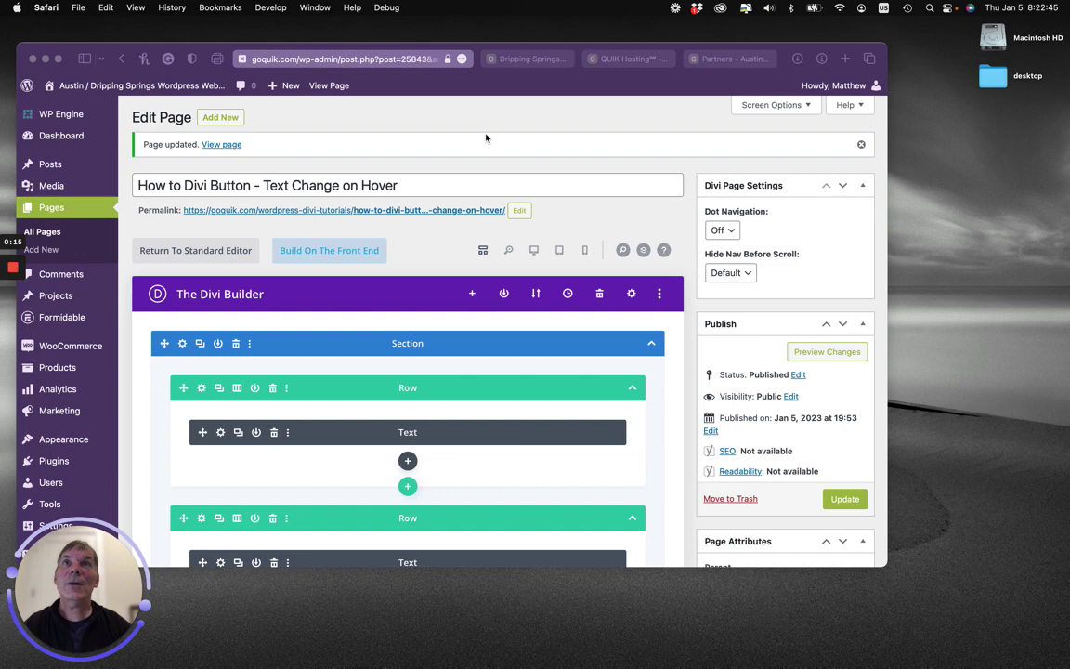
- Look at the Start Today button on the live homepage and review the section and rows of the tutorial page
click(511, 58)
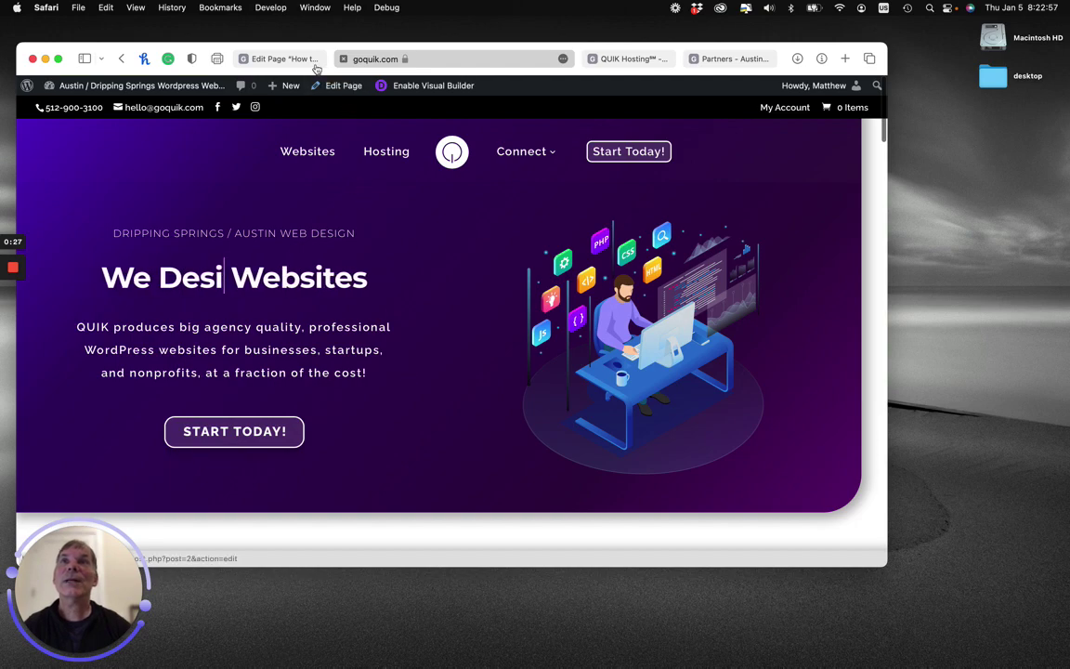
click(284, 58)
scroll(393, 310, down, 2)
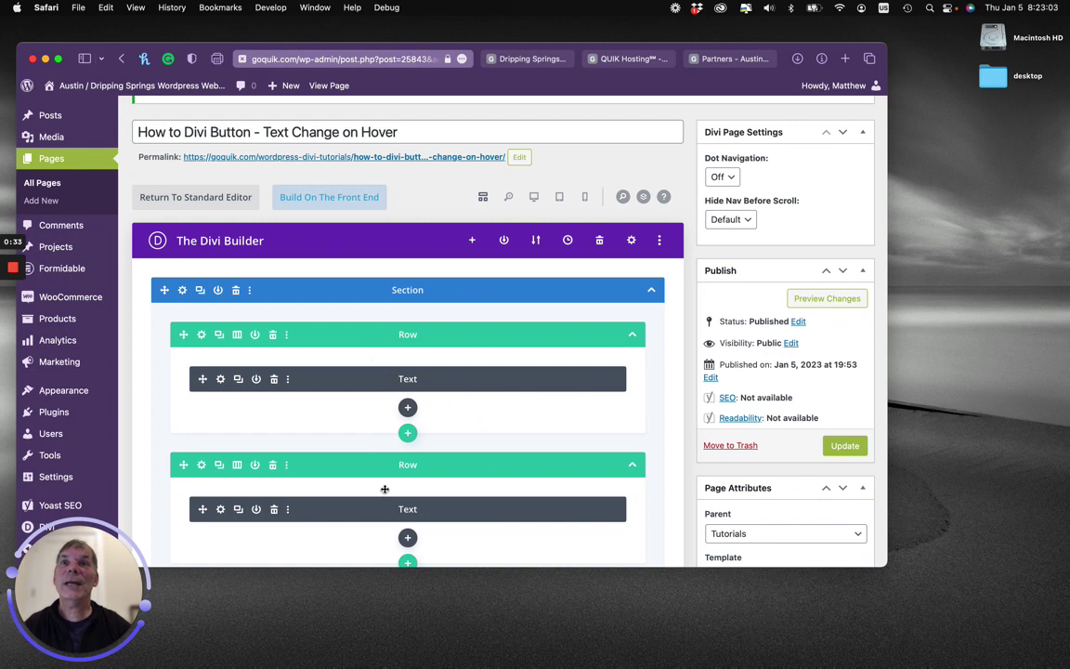
scroll(385, 489, down, 1)
scroll(386, 465, down, 2)
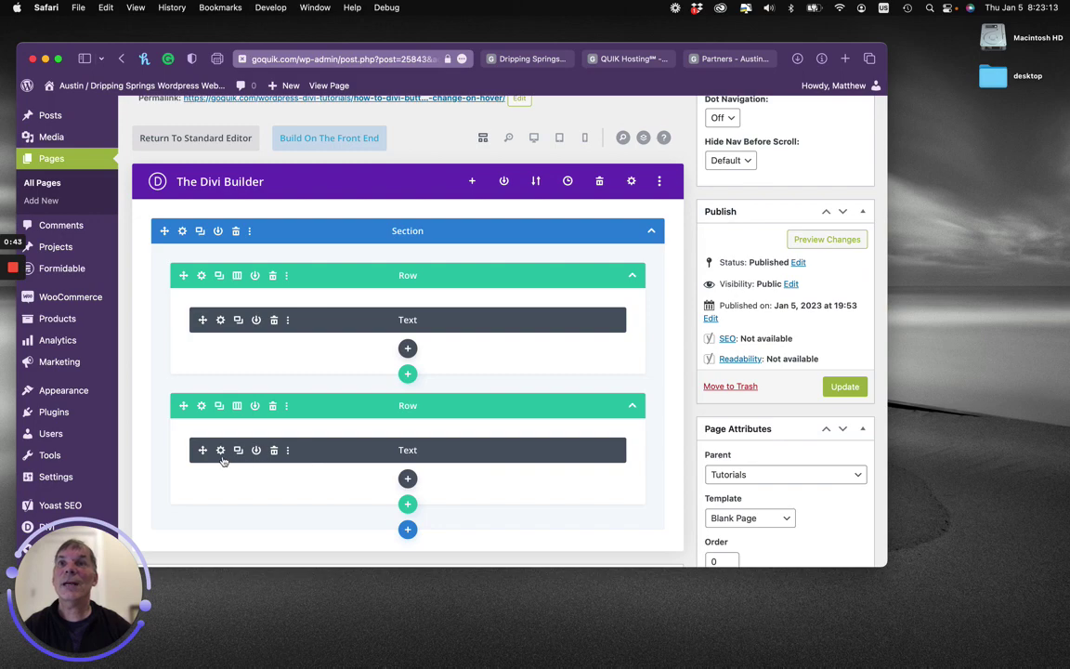
scroll(397, 236, up, 5)
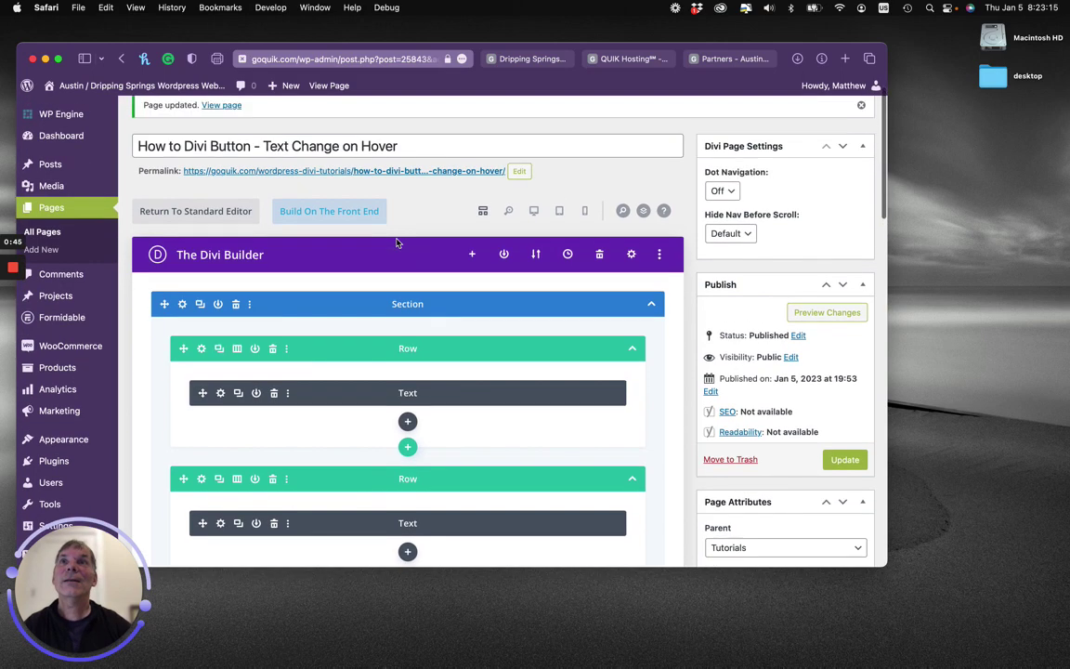
- Load the page in the front-end visual builder and open the settings of the "Start Today" text module
click(354, 245)
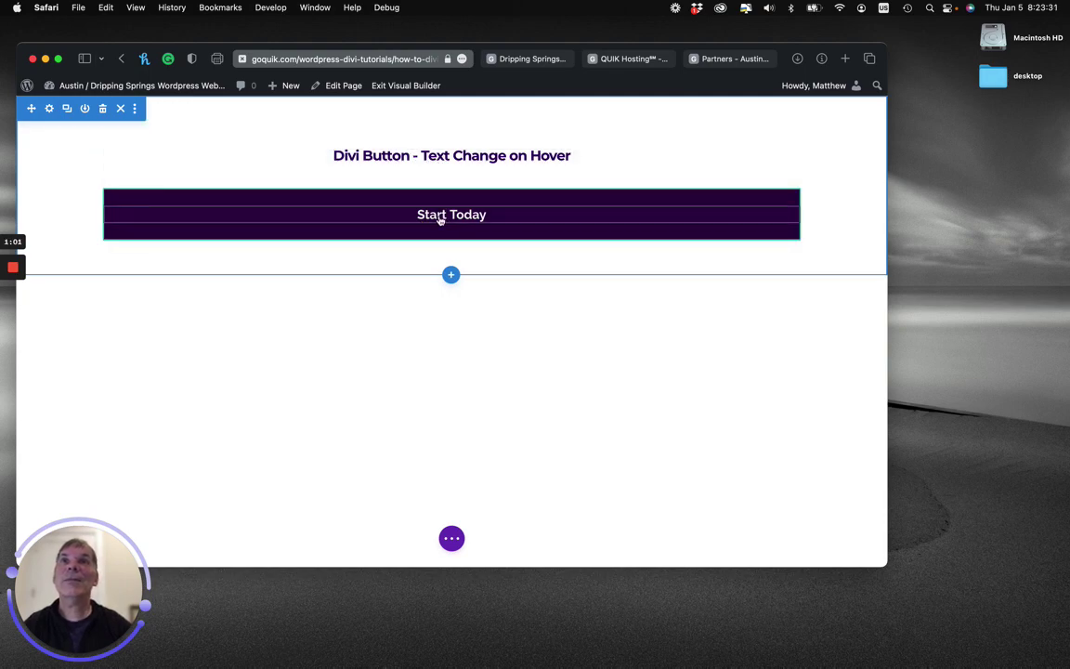
mouse_move(464, 218)
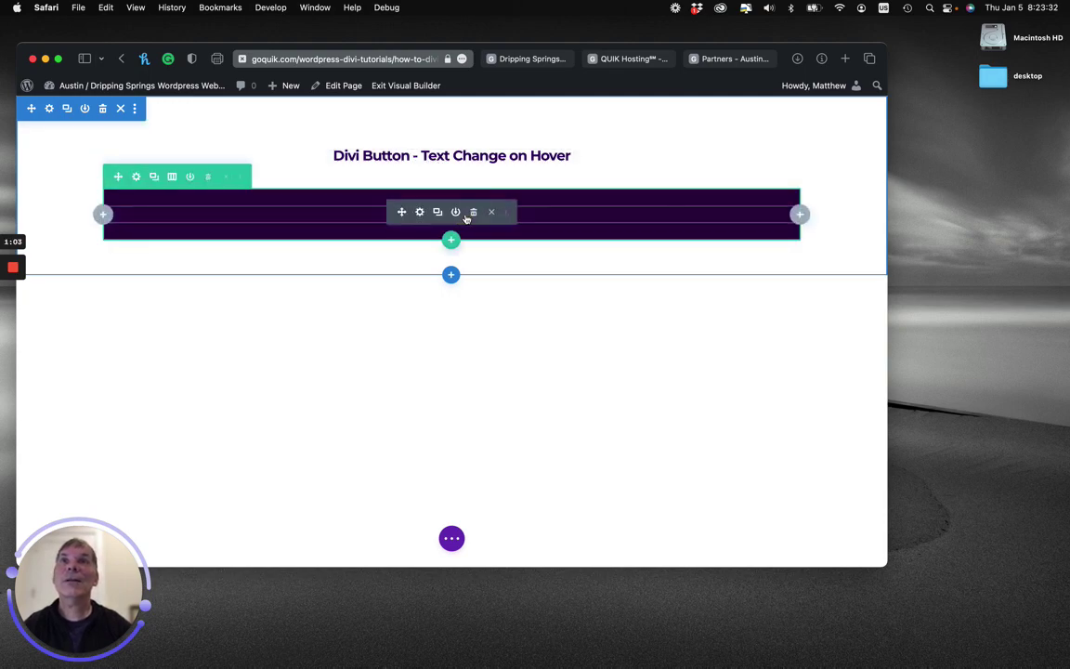
click(420, 214)
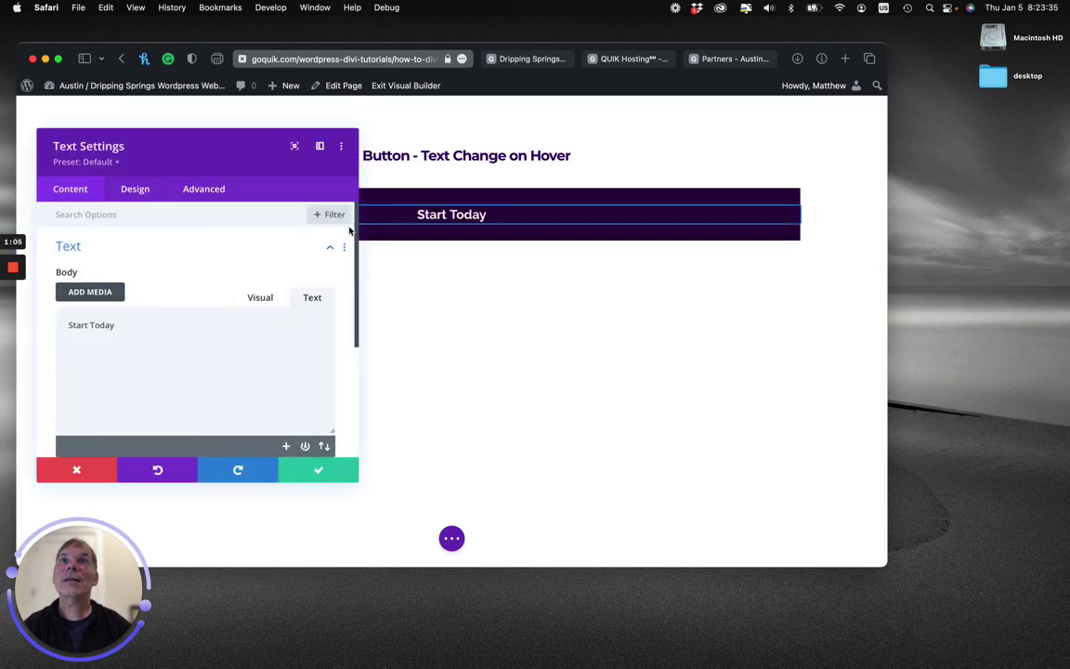
scroll(222, 285, up, 5)
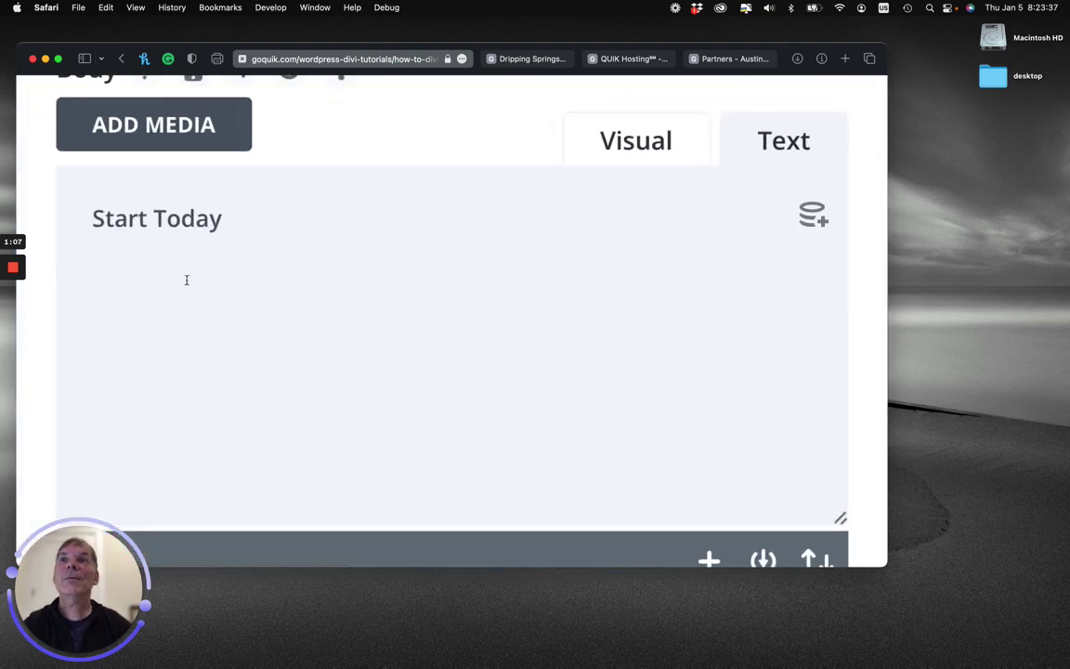
scroll(185, 280, down, 5)
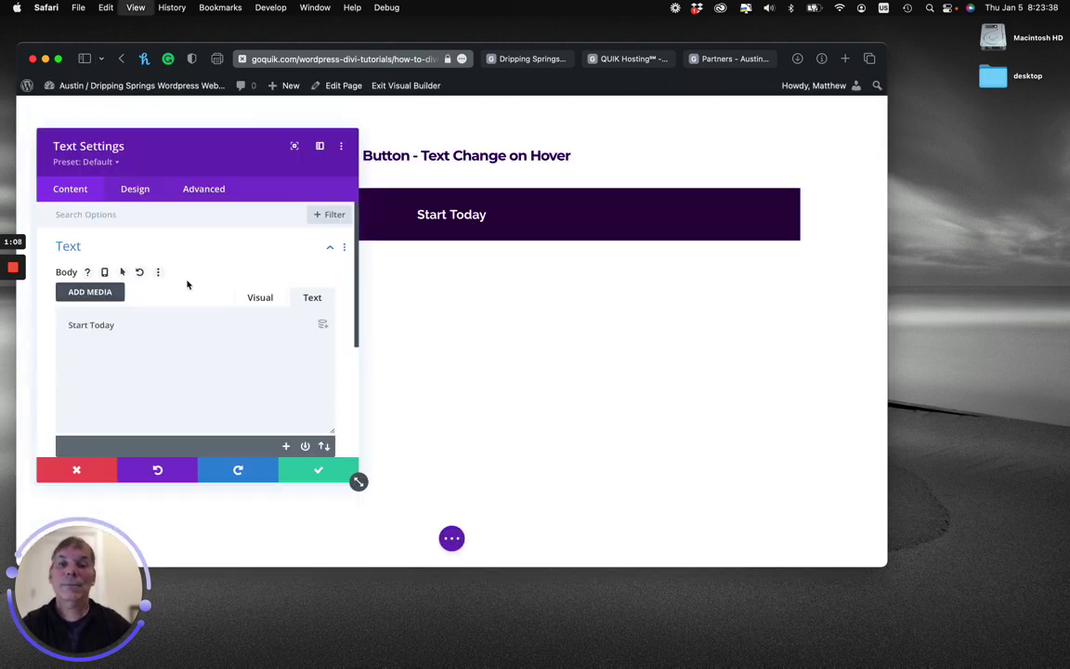
- Enable the hover state for the module's body text, set its hover text to "Get a Quote!" and compare it with the desktop text
click(126, 272)
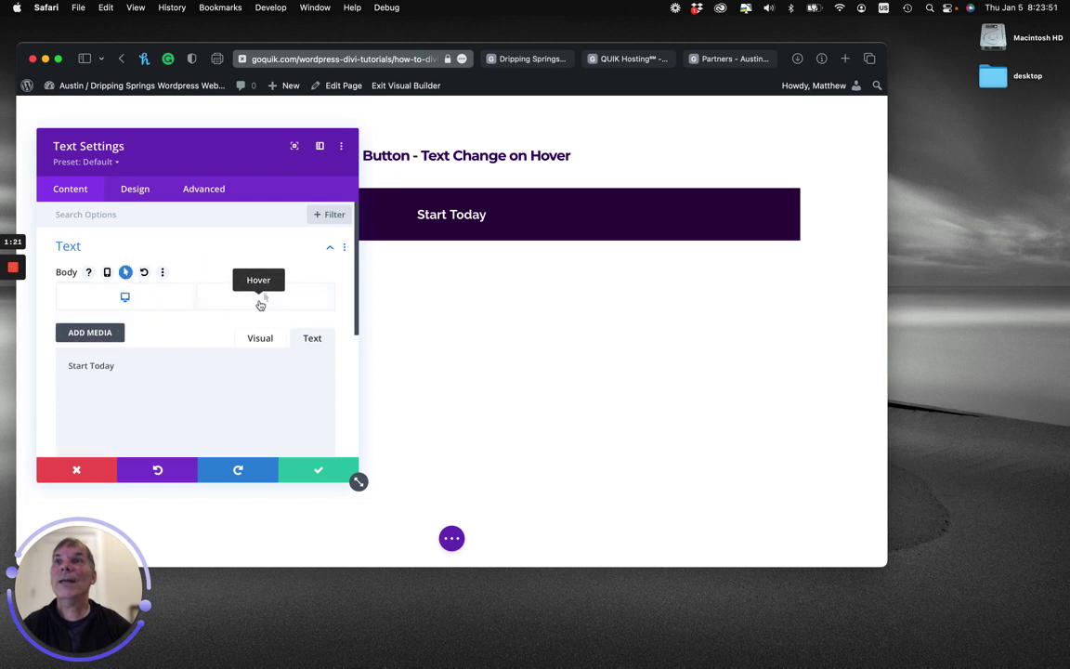
click(260, 300)
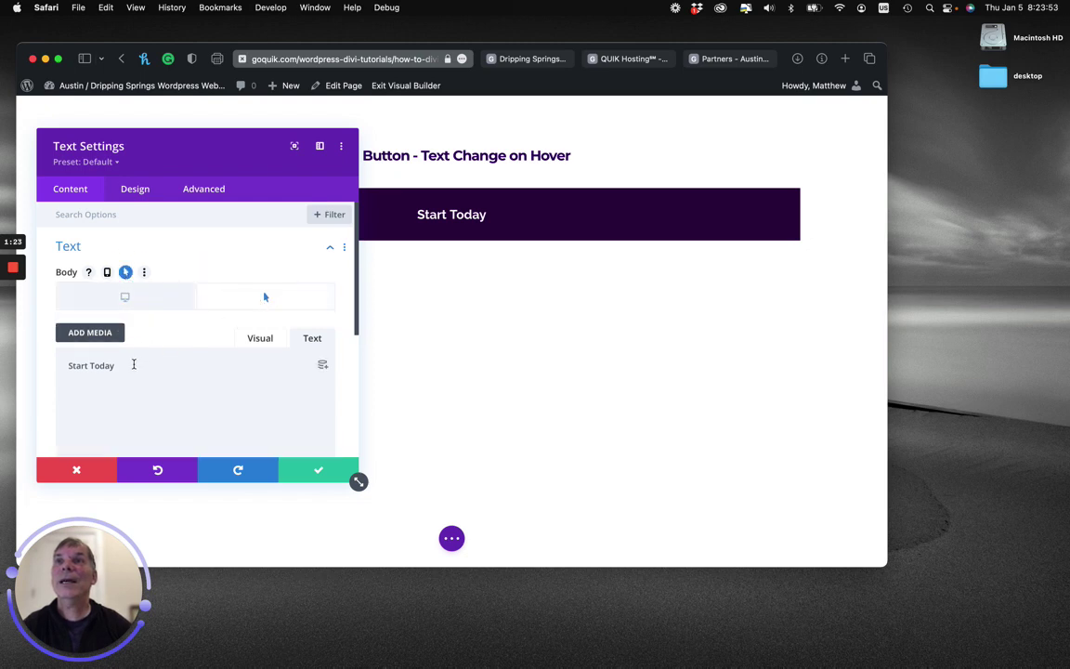
drag(133, 366, 46, 363)
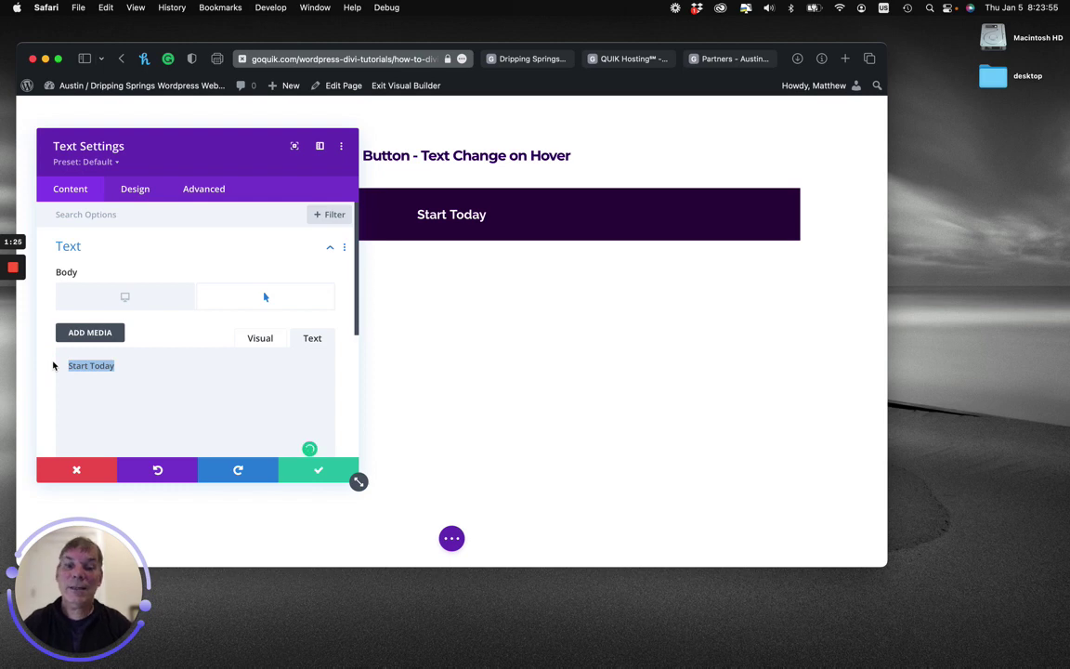
text(GEt a Q)
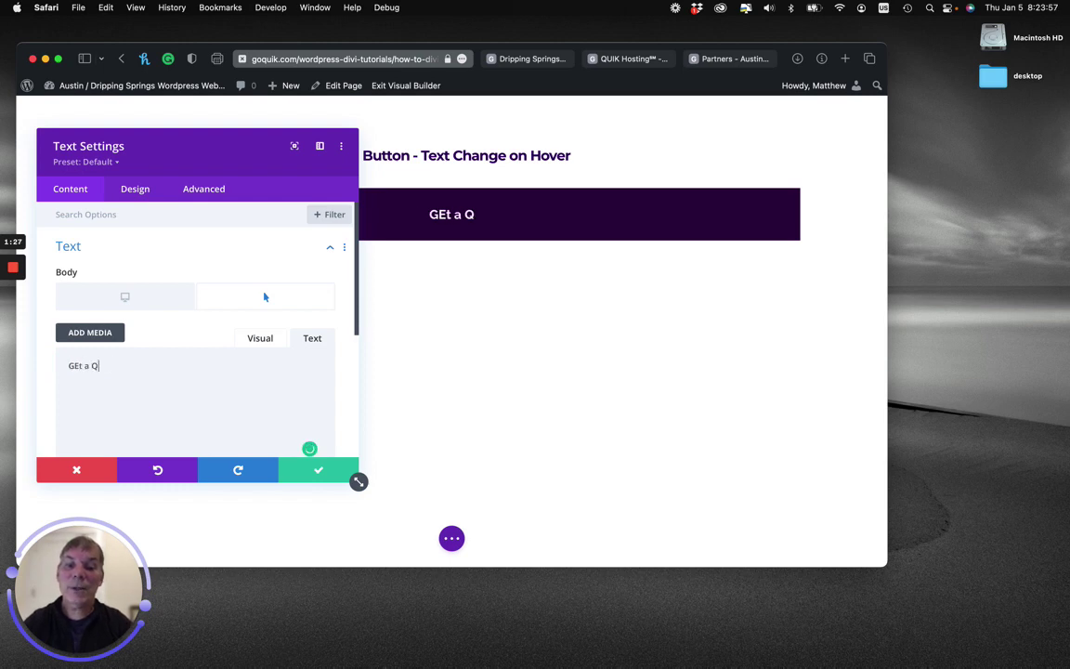
text(uote)
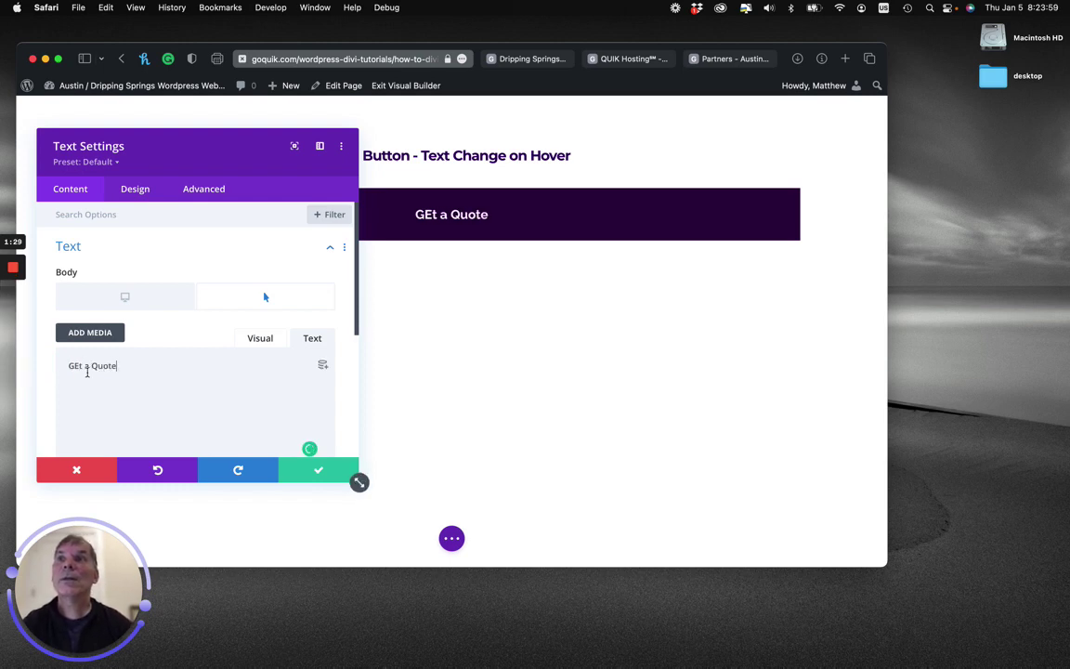
text(!)
click(77, 366)
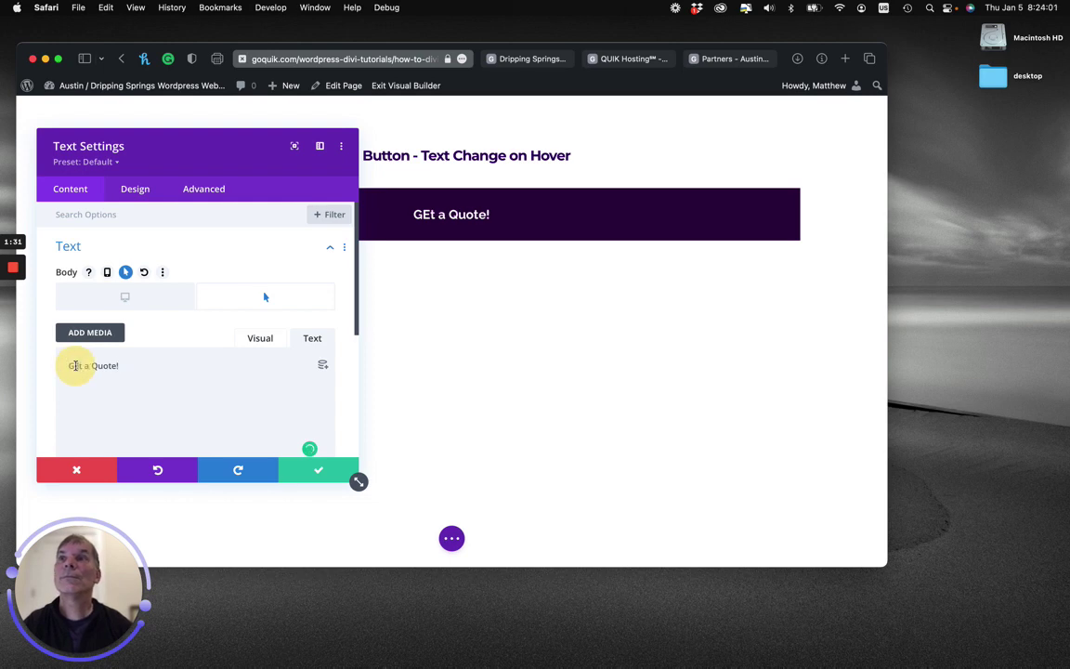
key(BackSpace)
text(e)
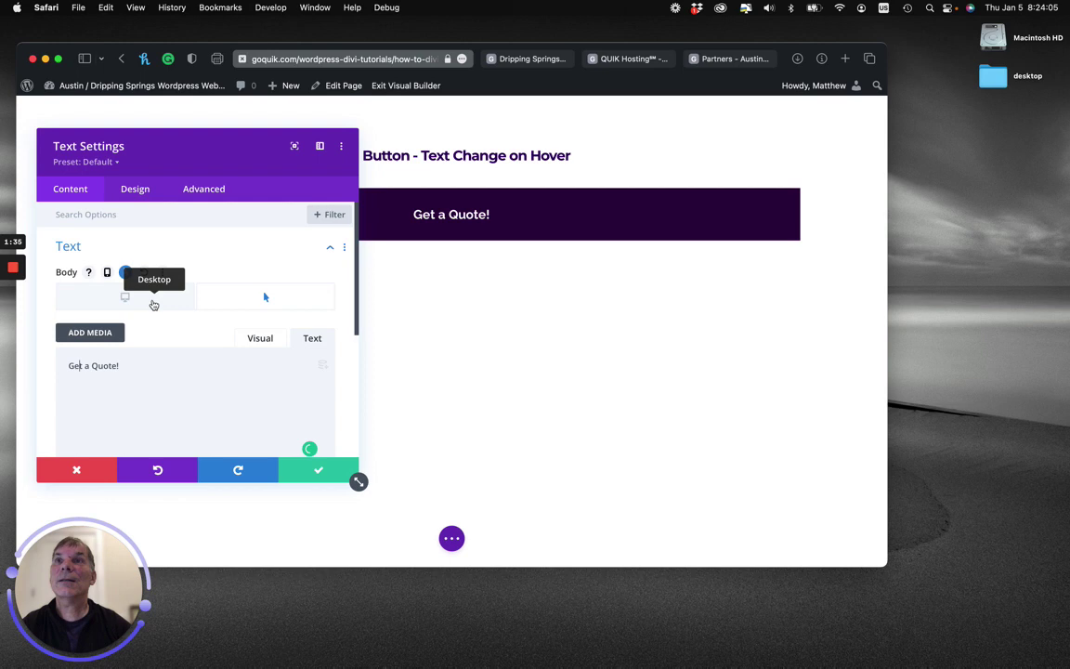
click(146, 302)
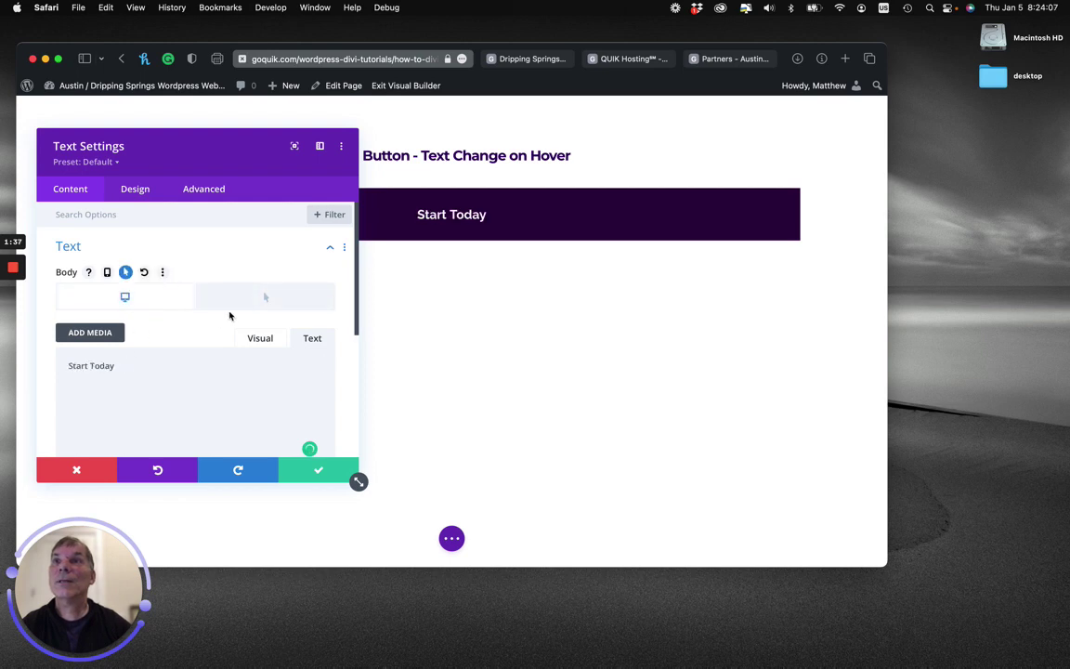
click(238, 305)
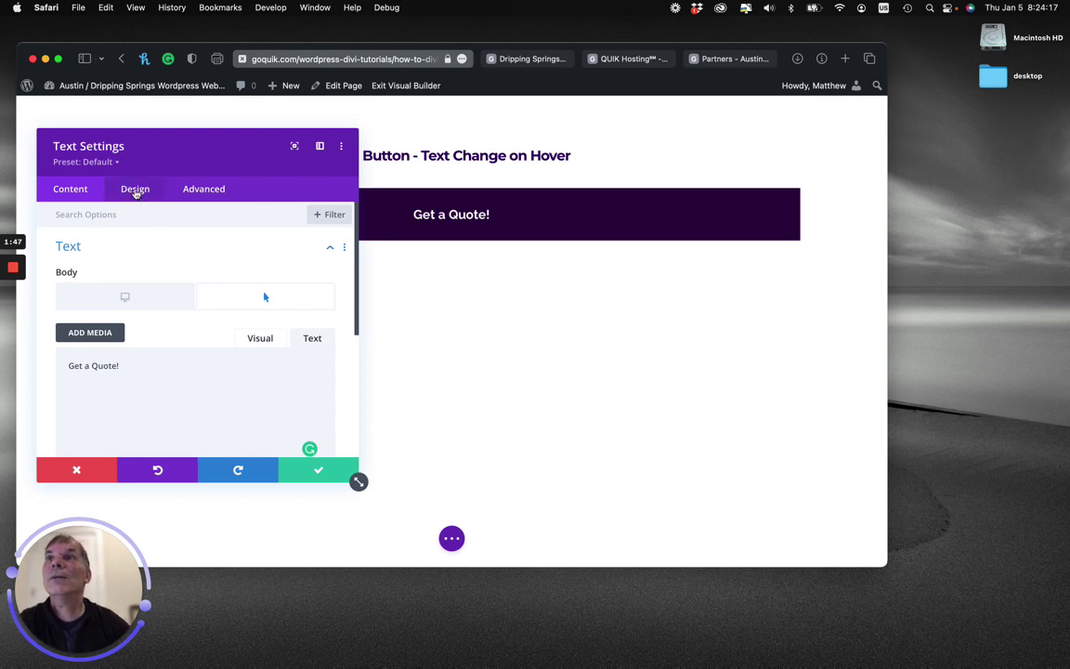
- Round all four border corners of the text module to 16 px in its design settings
click(136, 192)
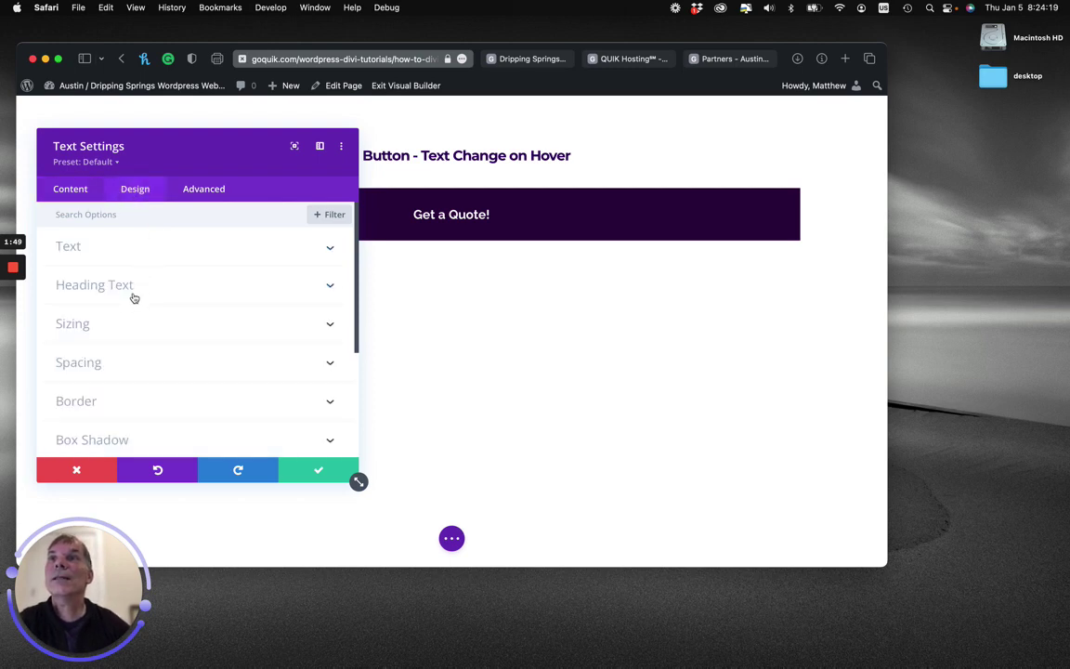
scroll(129, 348, down, 3)
click(80, 355)
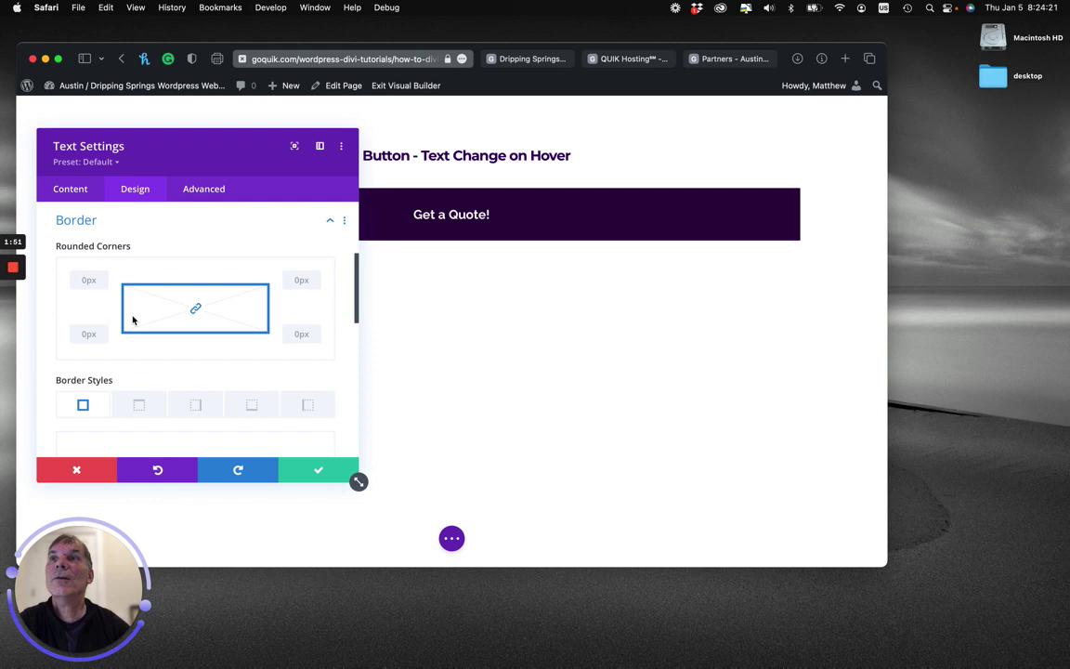
scroll(158, 306, down, 1)
scroll(171, 306, down, 2)
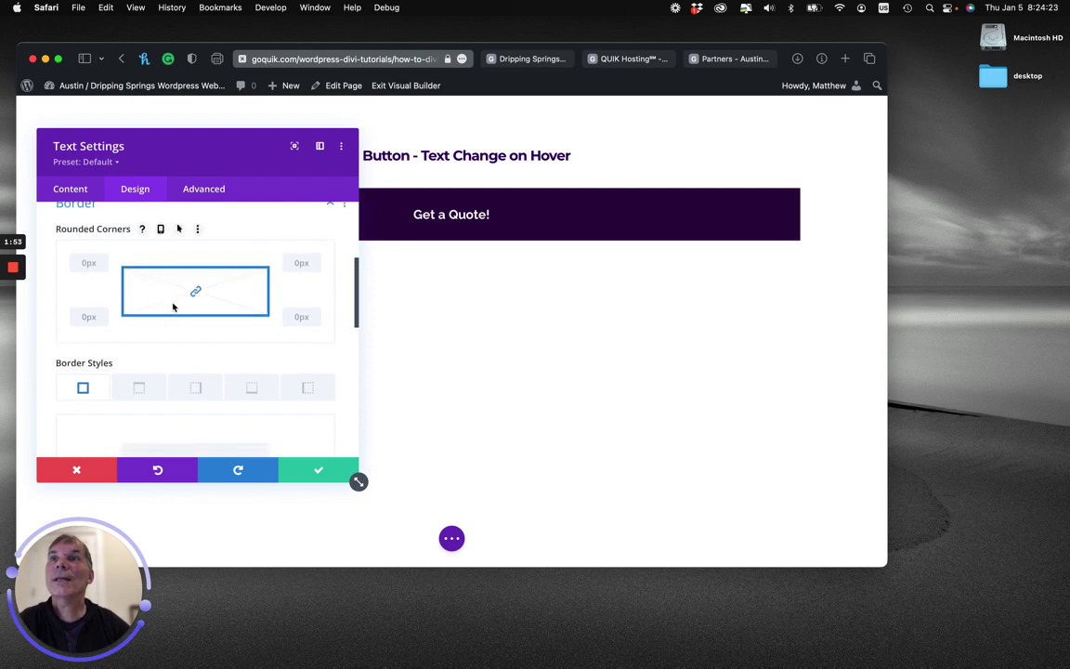
click(89, 250)
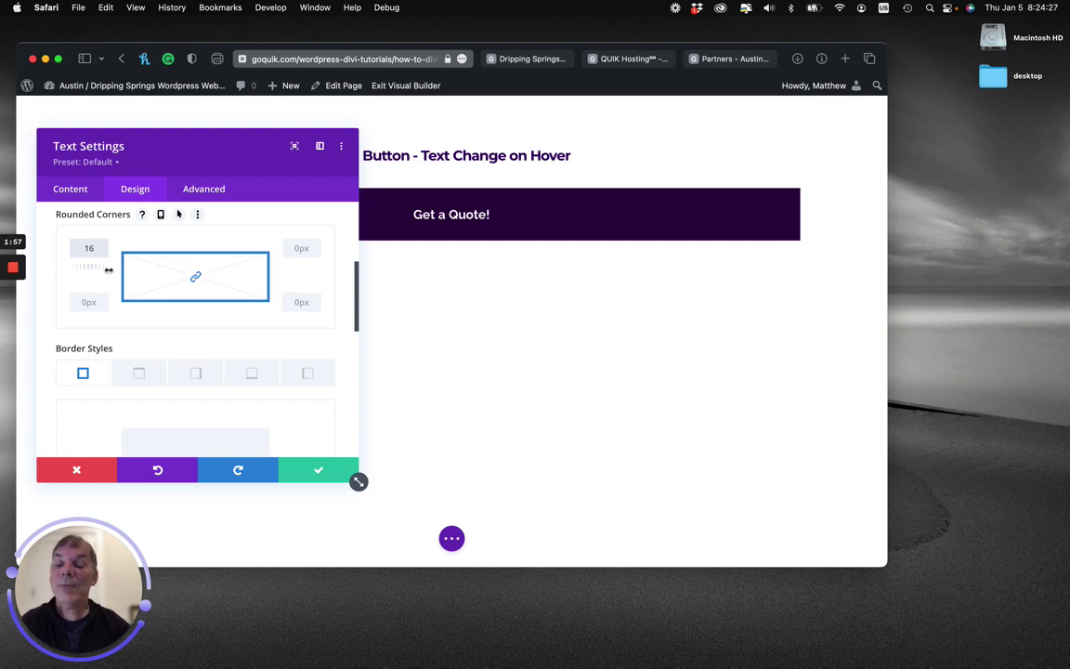
key(Tab)
scroll(165, 351, down, 8)
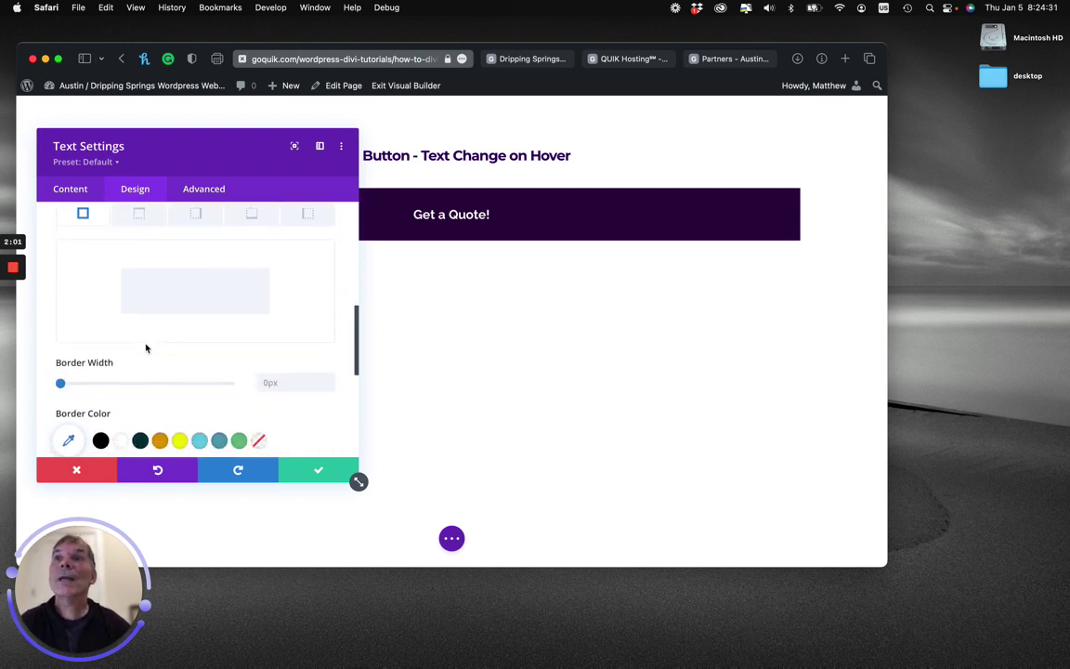
- Give the text module a 2px border in white (#ffffff)
click(329, 368)
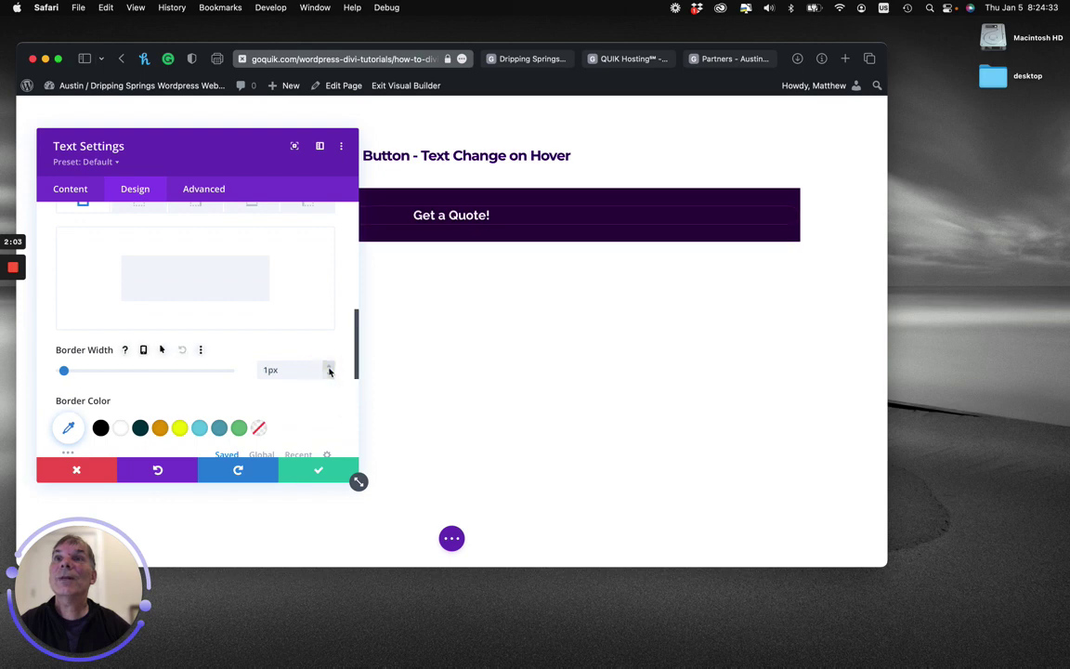
click(329, 368)
scroll(186, 385, down, 2)
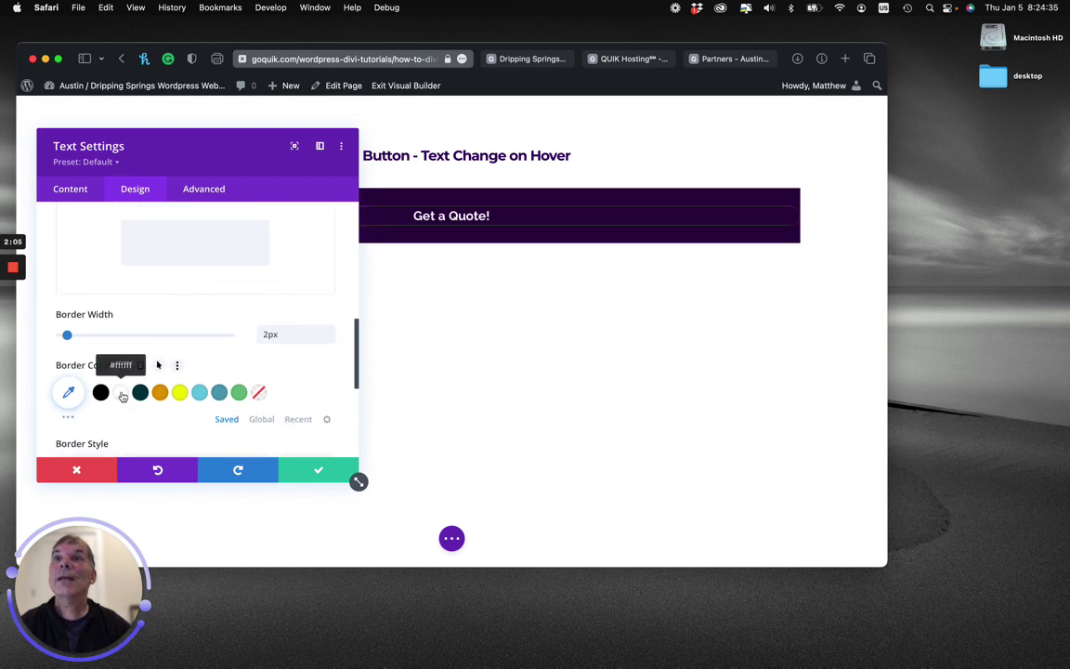
click(122, 394)
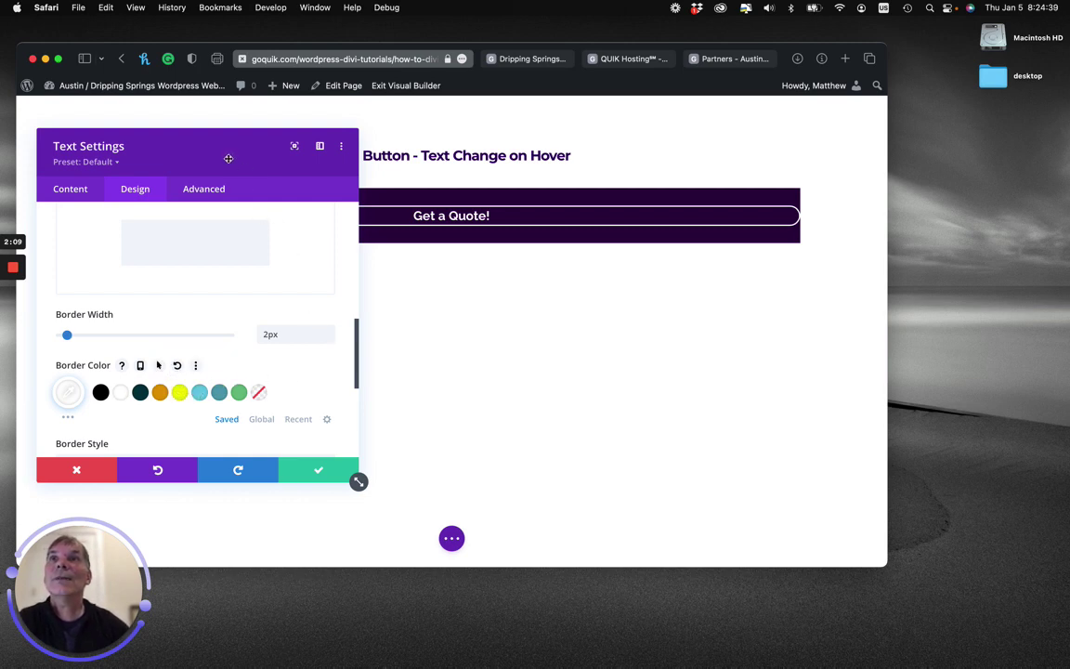
mouse_move(228, 158)
mouse_down()
mouse_move(263, 237)
mouse_move(285, 254)
mouse_move(229, 159)
mouse_up()
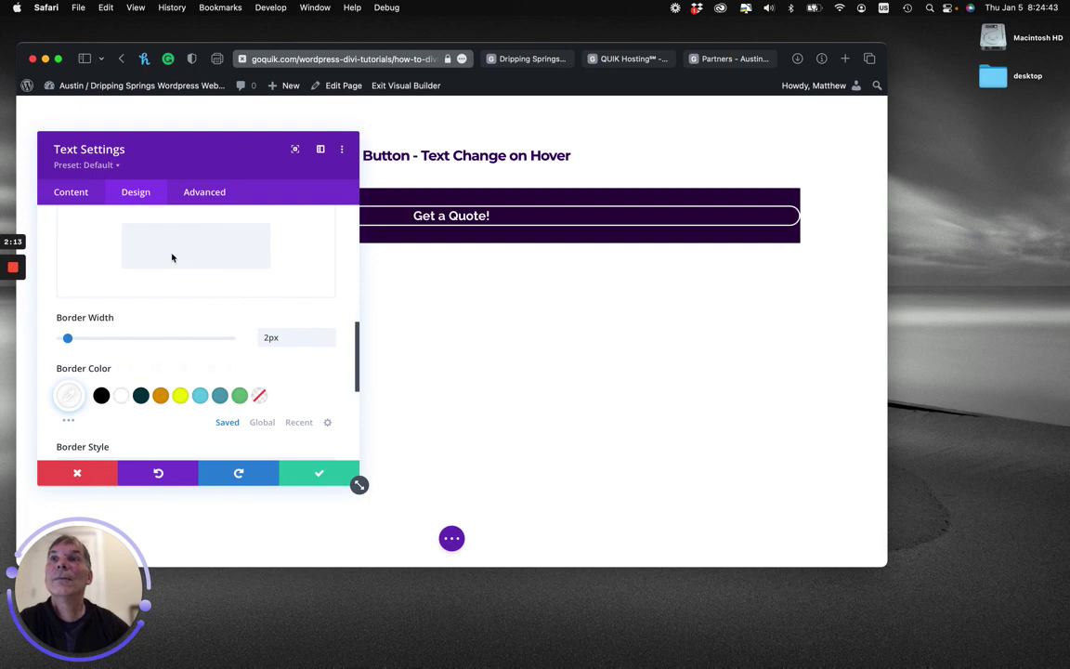
- Limit the text module's max width to 220px and move the settings window away from the module
scroll(172, 258, up, 10)
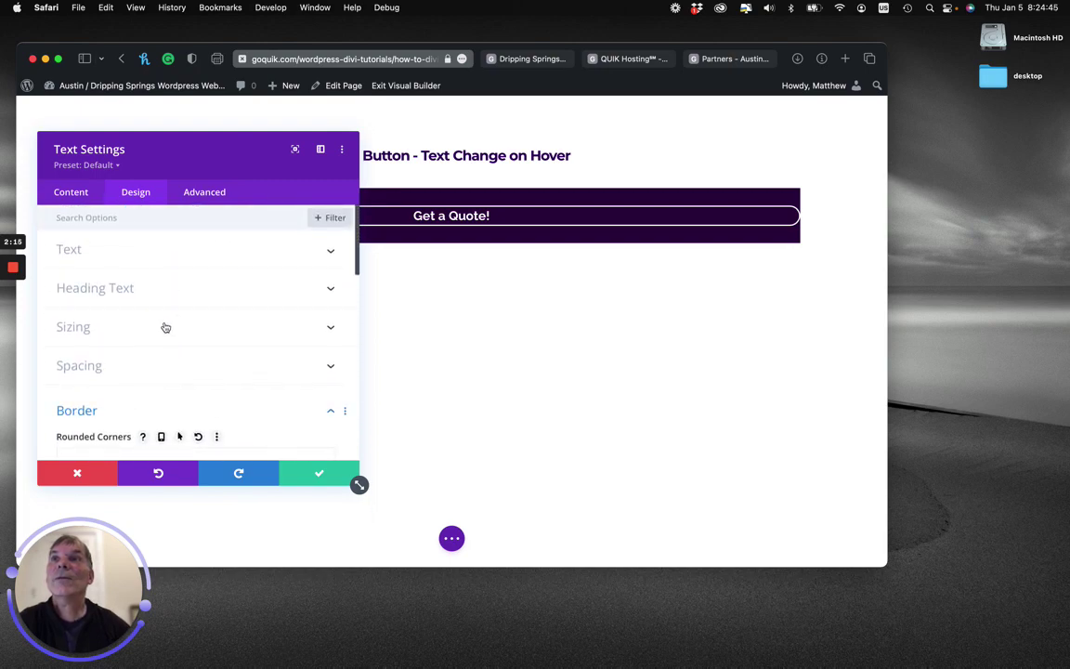
click(109, 327)
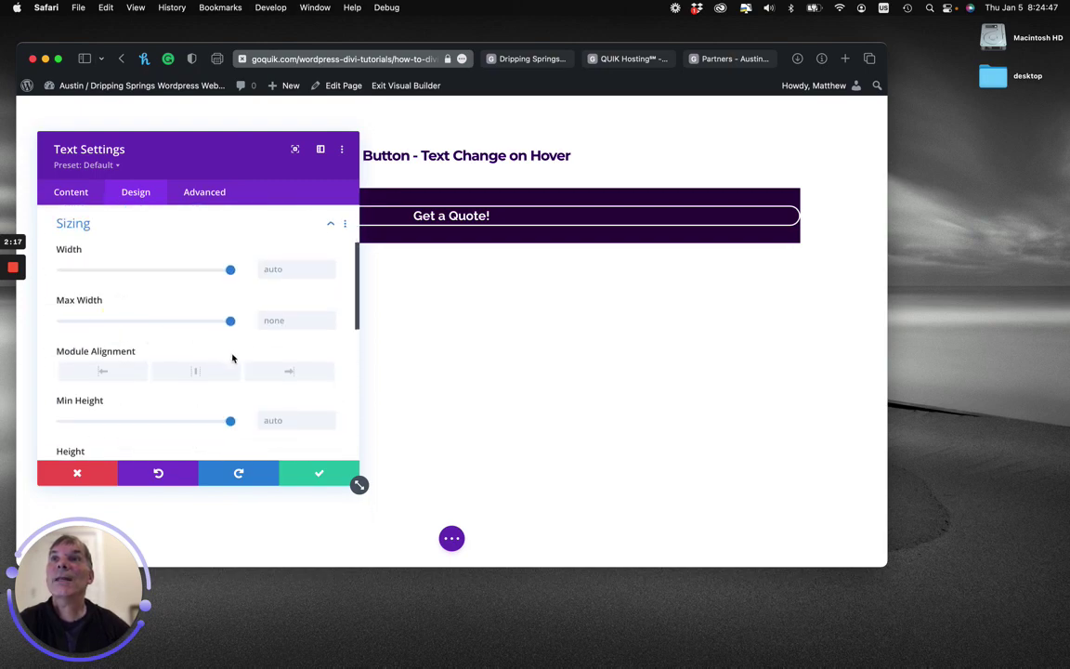
scroll(259, 394, down, 5)
scroll(271, 321, up, 3)
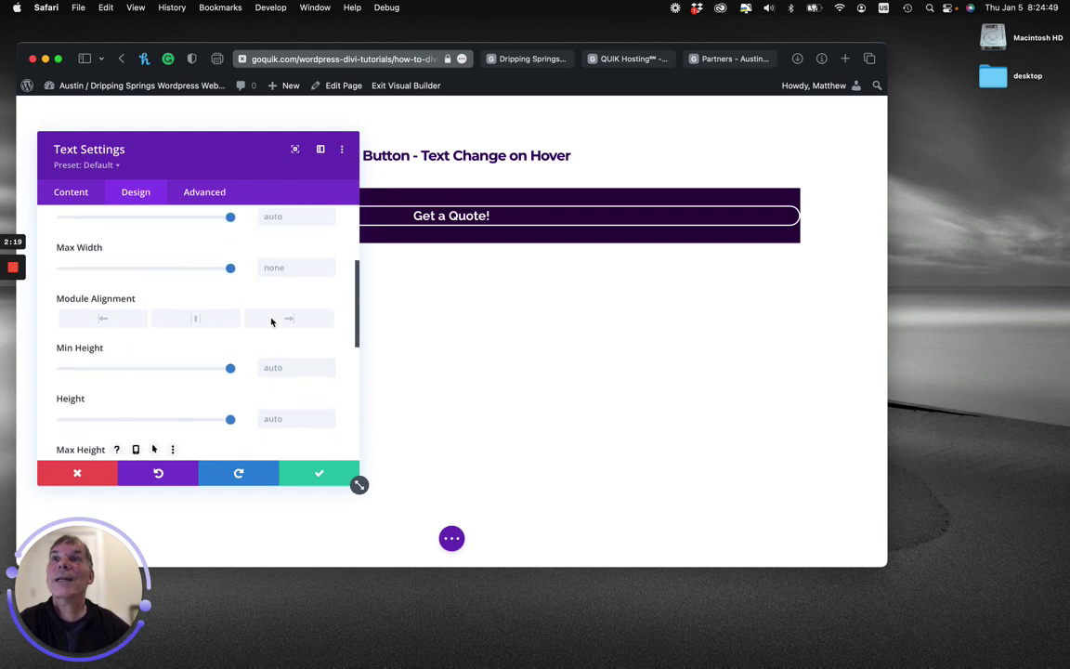
scroll(271, 322, up, 3)
click(284, 397)
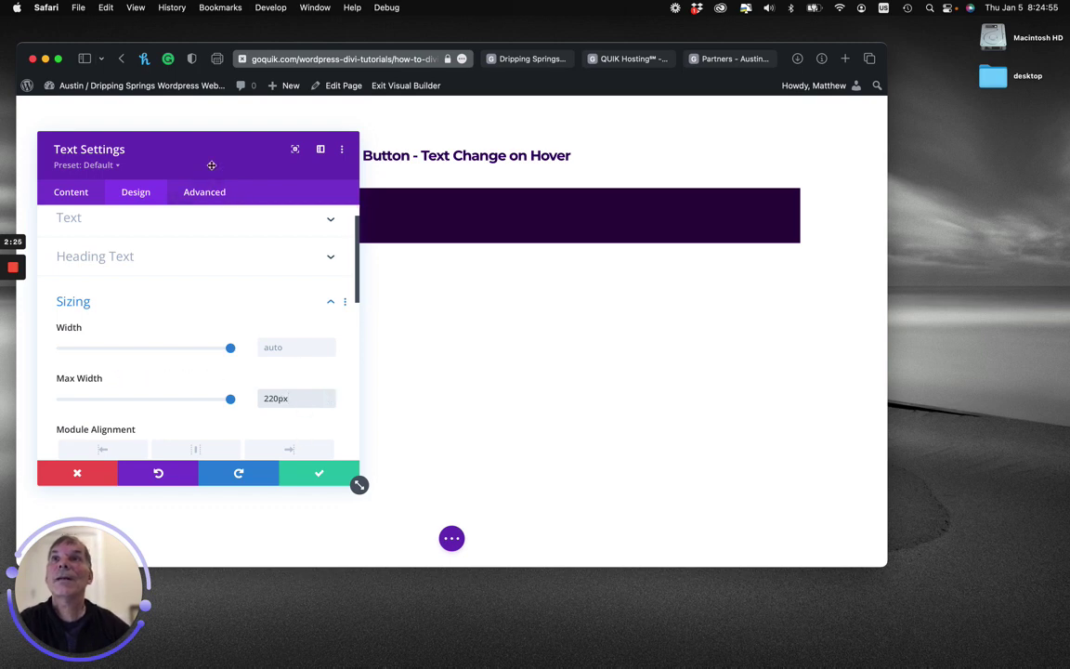
drag(212, 165, 640, 143)
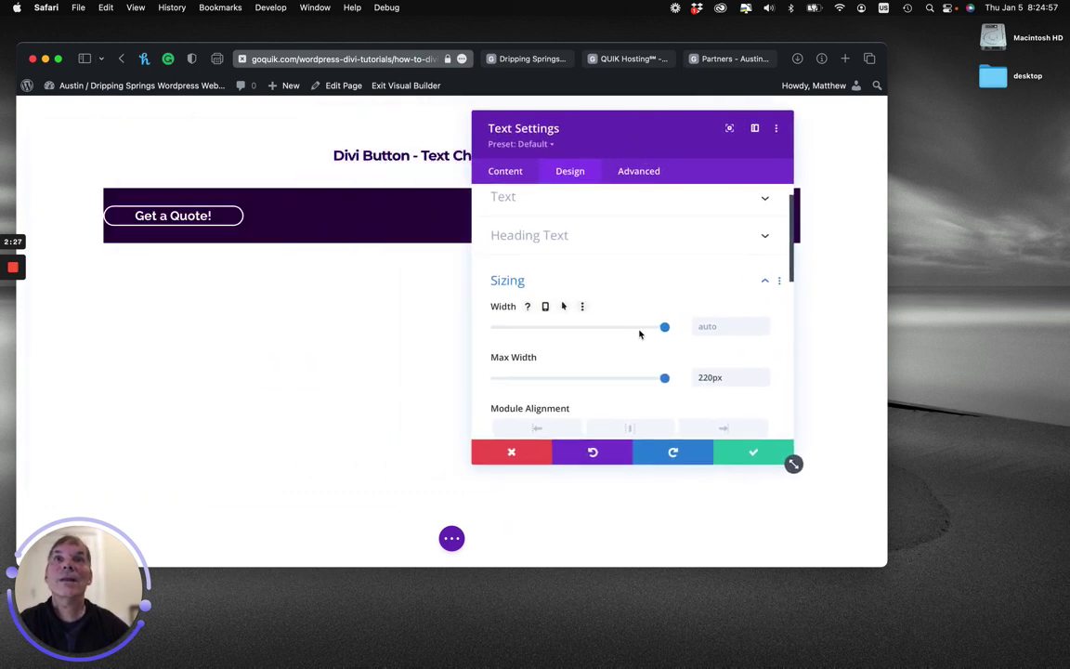
- Center the text module within its row and move the settings window clear of it
scroll(643, 372, down, 1)
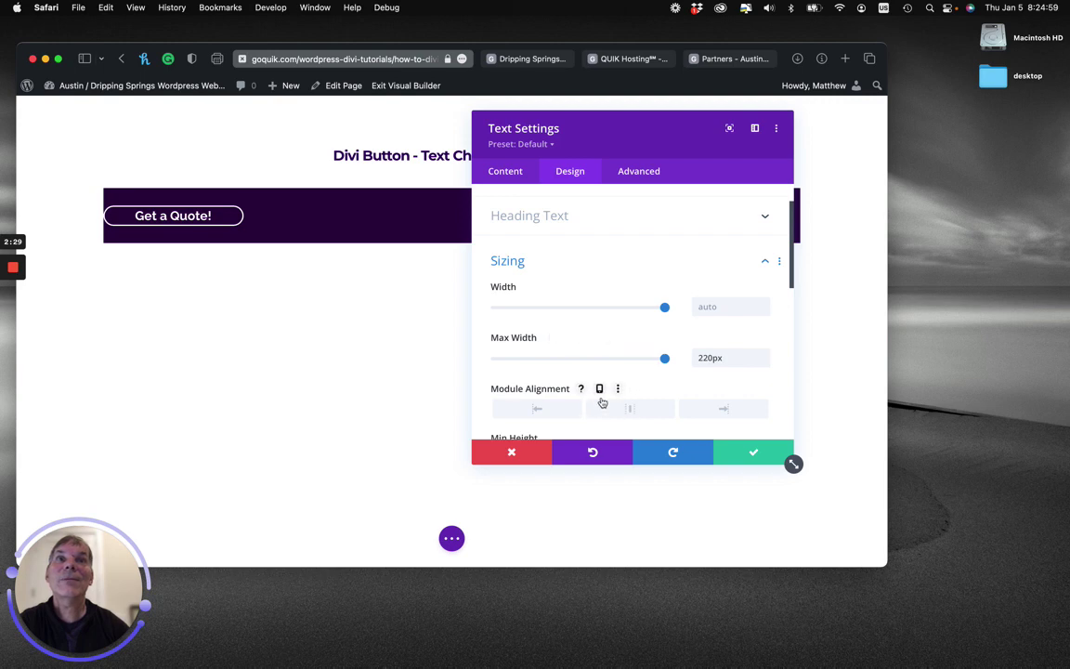
click(629, 410)
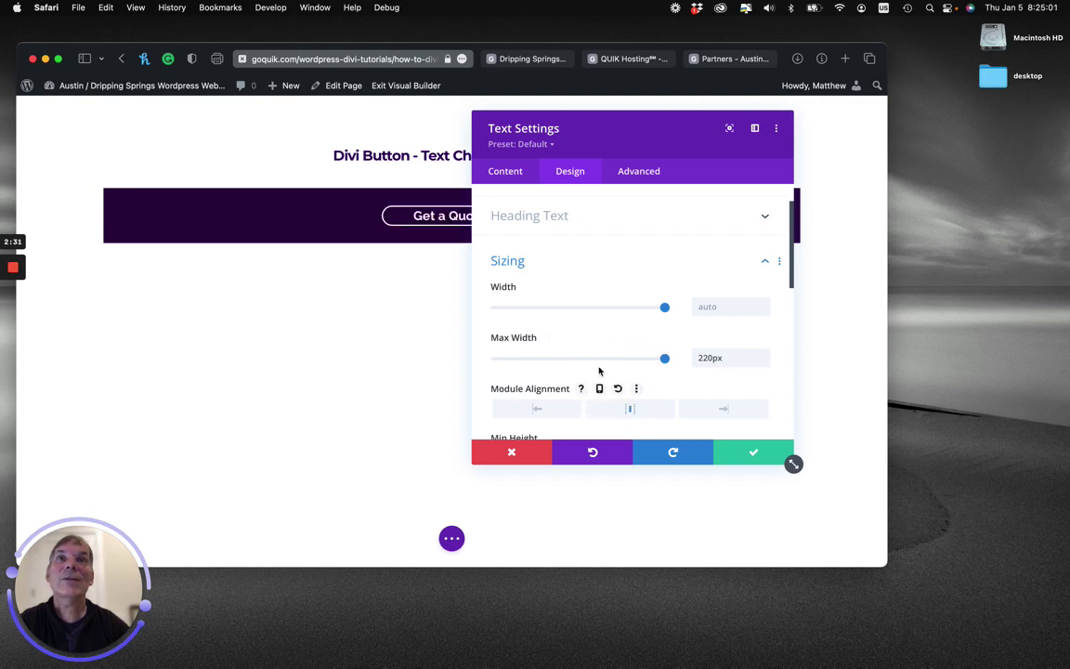
drag(589, 139, 133, 148)
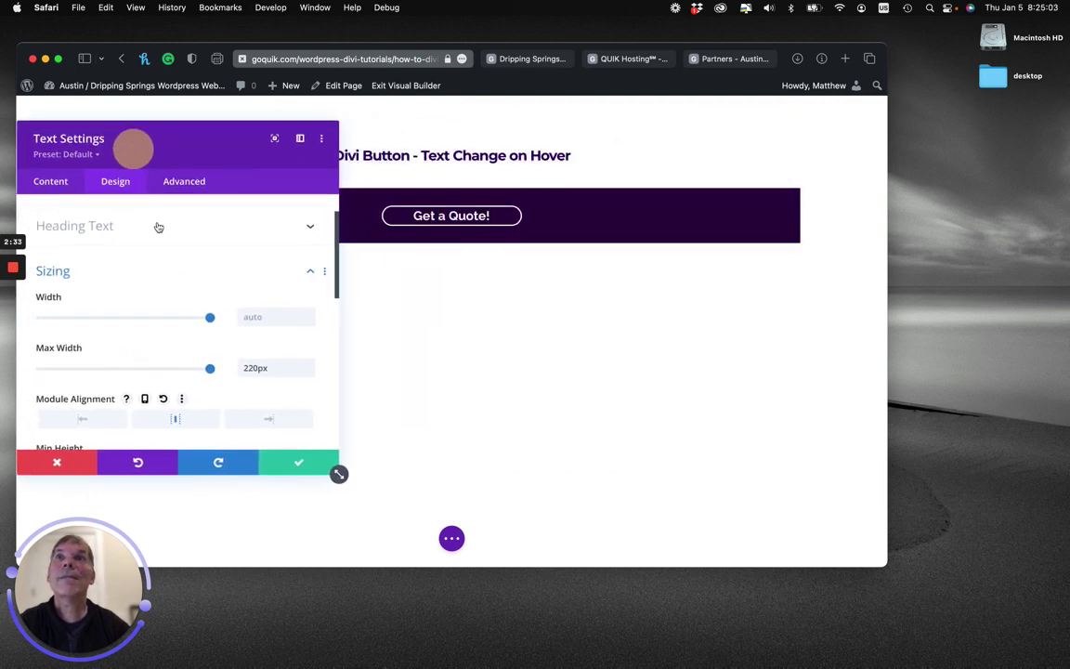
- Set the text module's top and bottom margins to a linked 20px in its spacing settings
scroll(147, 318, down, 1)
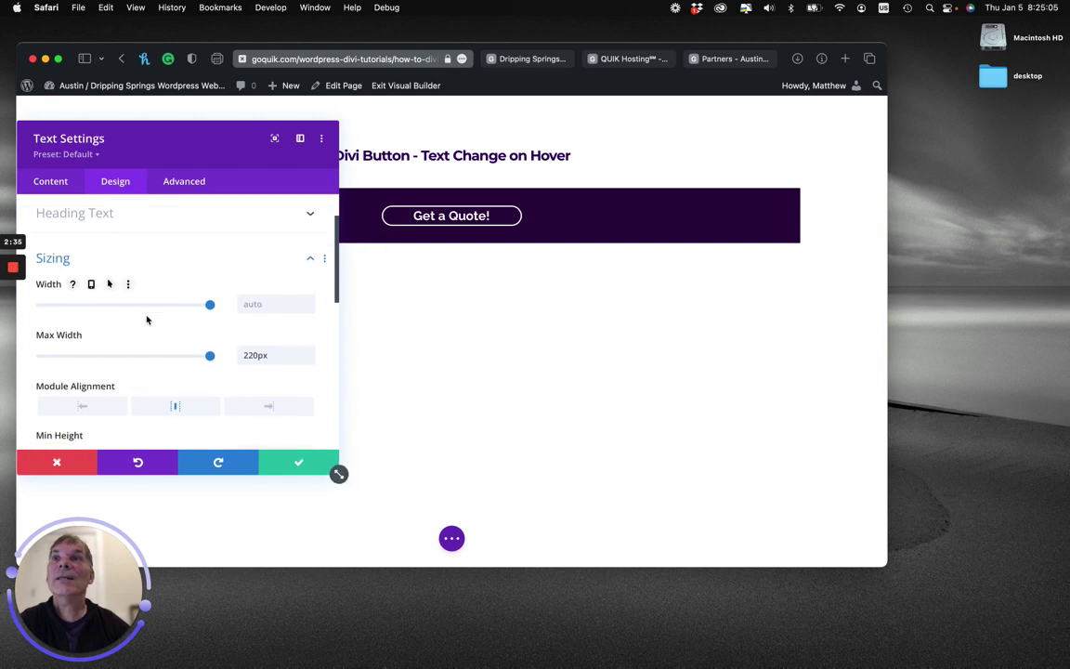
scroll(147, 319, down, 1)
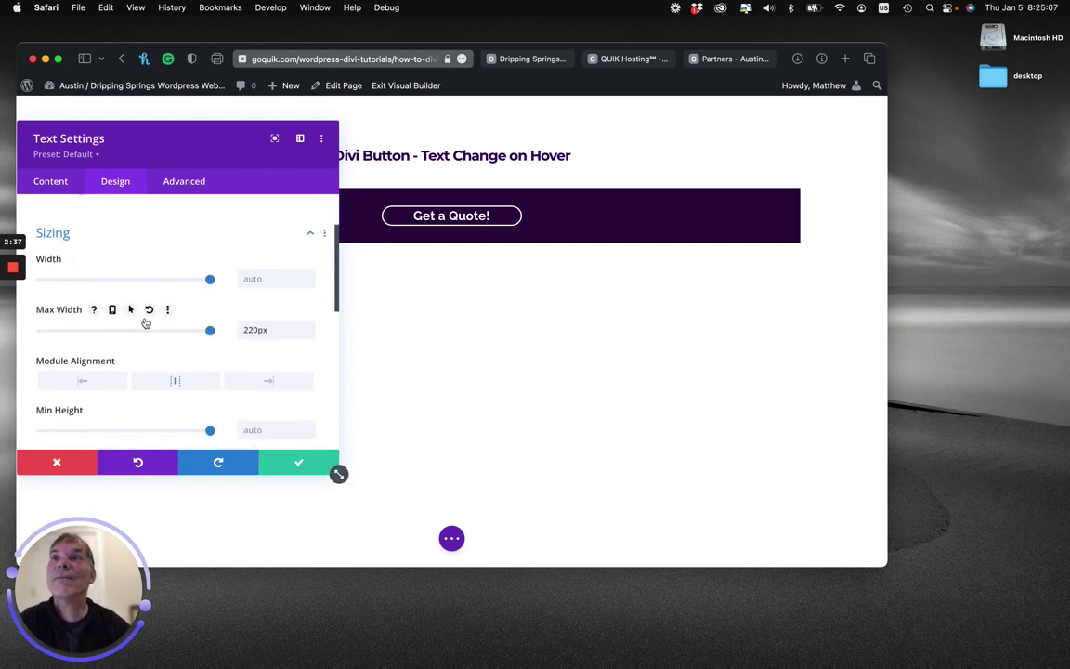
scroll(145, 322, down, 5)
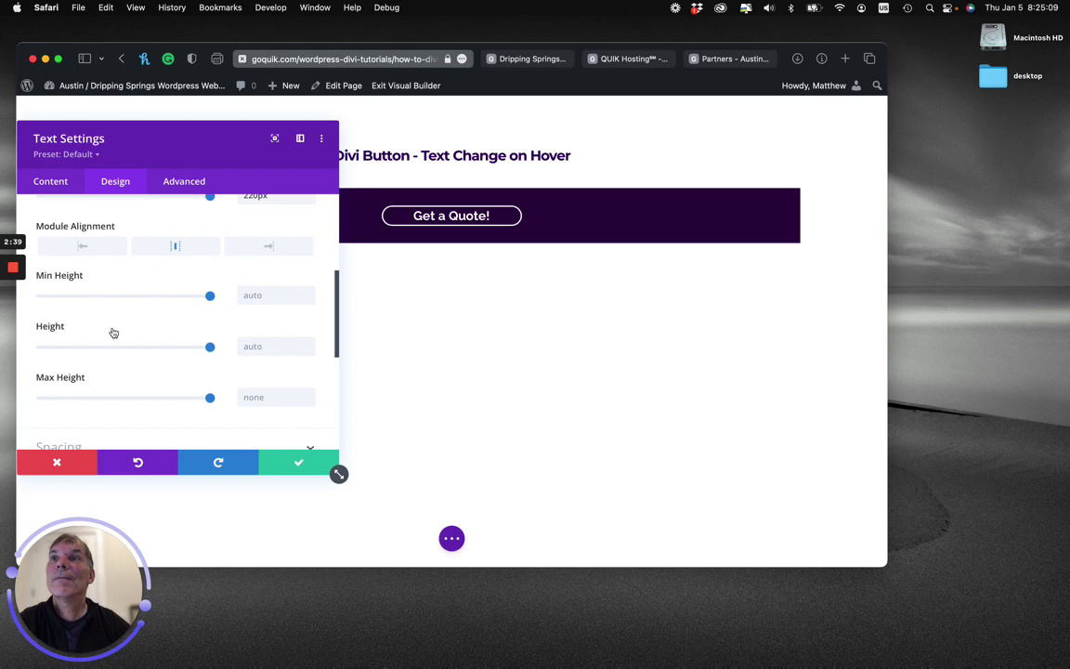
scroll(115, 326, down, 4)
click(96, 330)
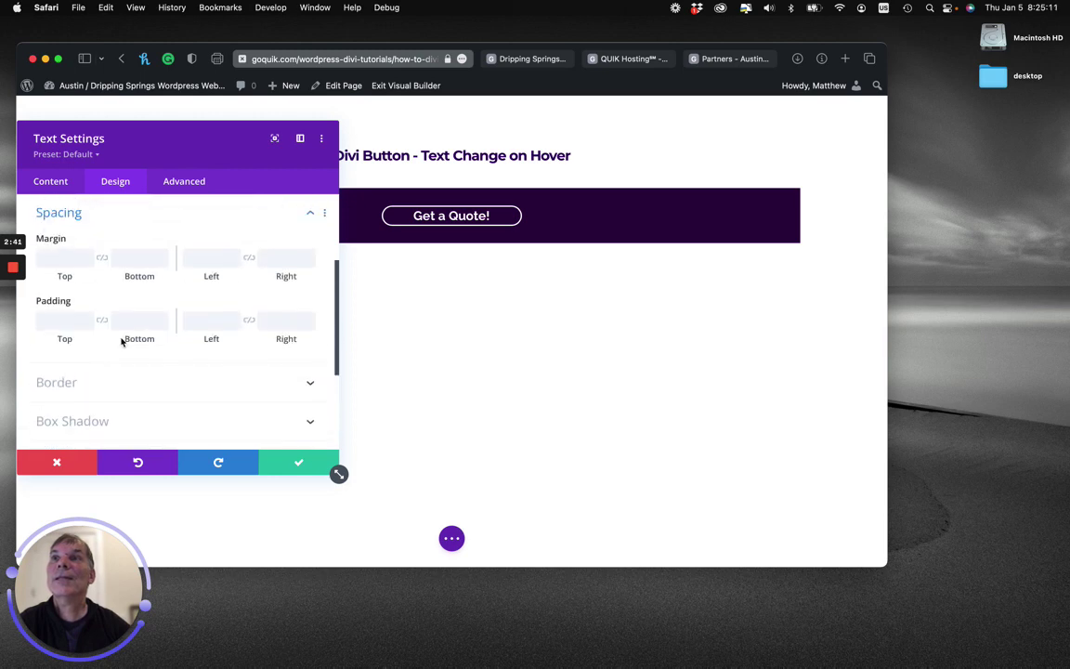
scroll(112, 321, down, 1)
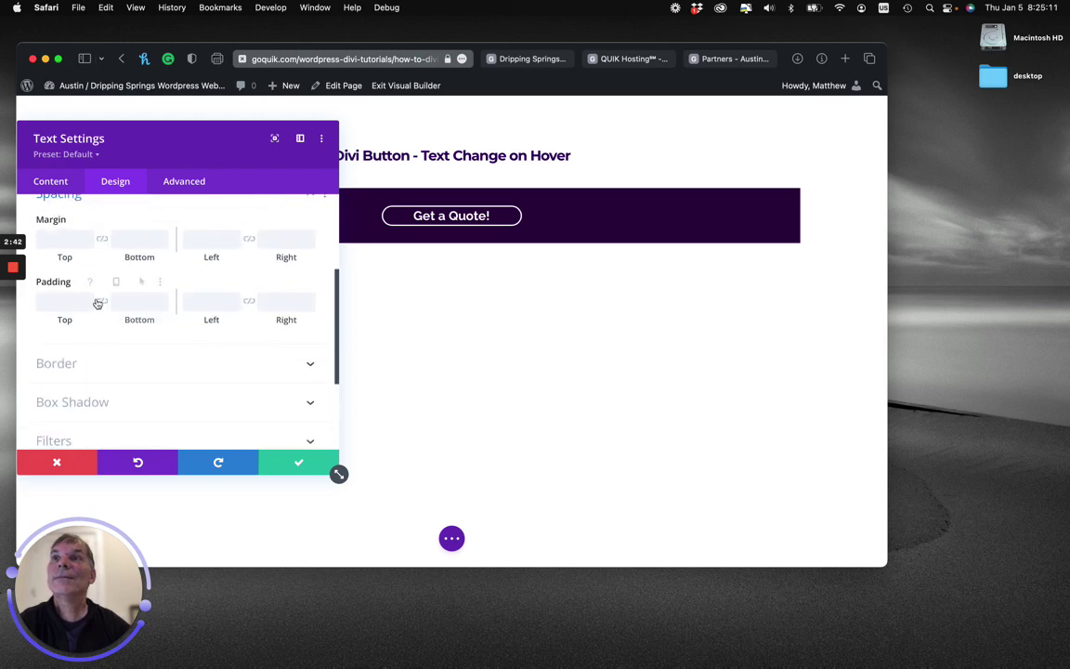
click(63, 241)
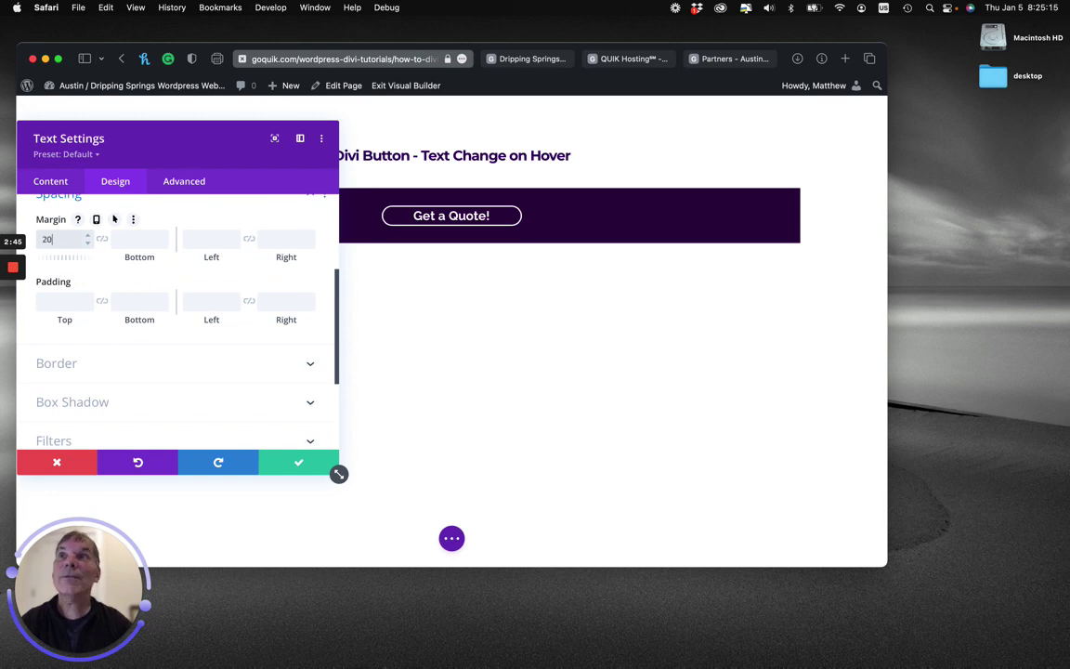
text(20)
click(102, 238)
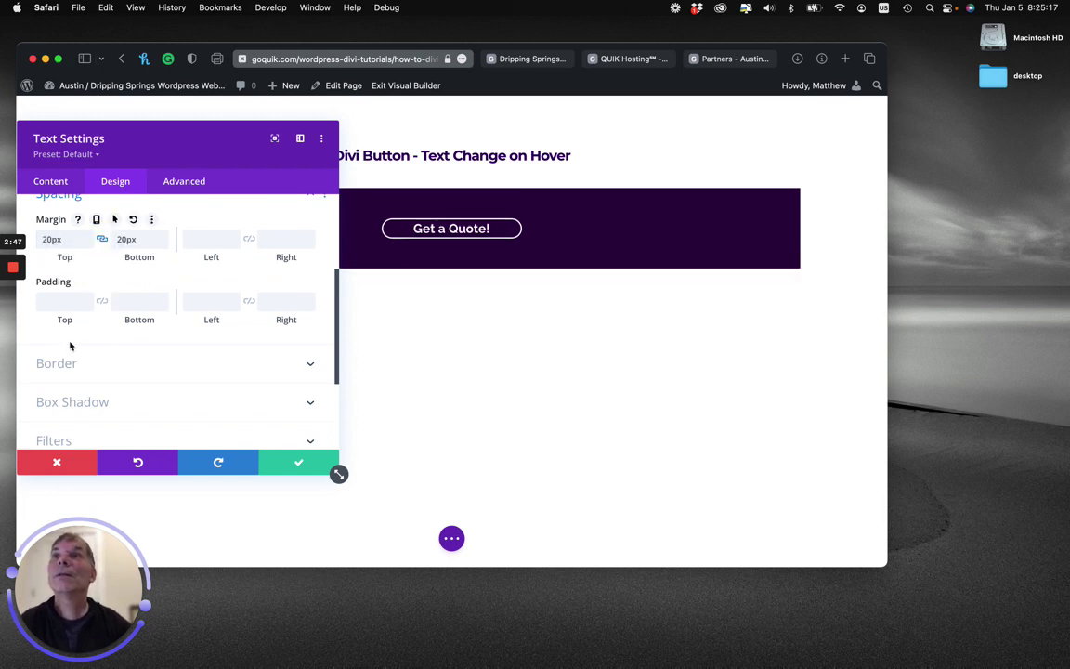
- Link the text module's top and bottom padding, trying 10px and reducing both to 8px
click(65, 301)
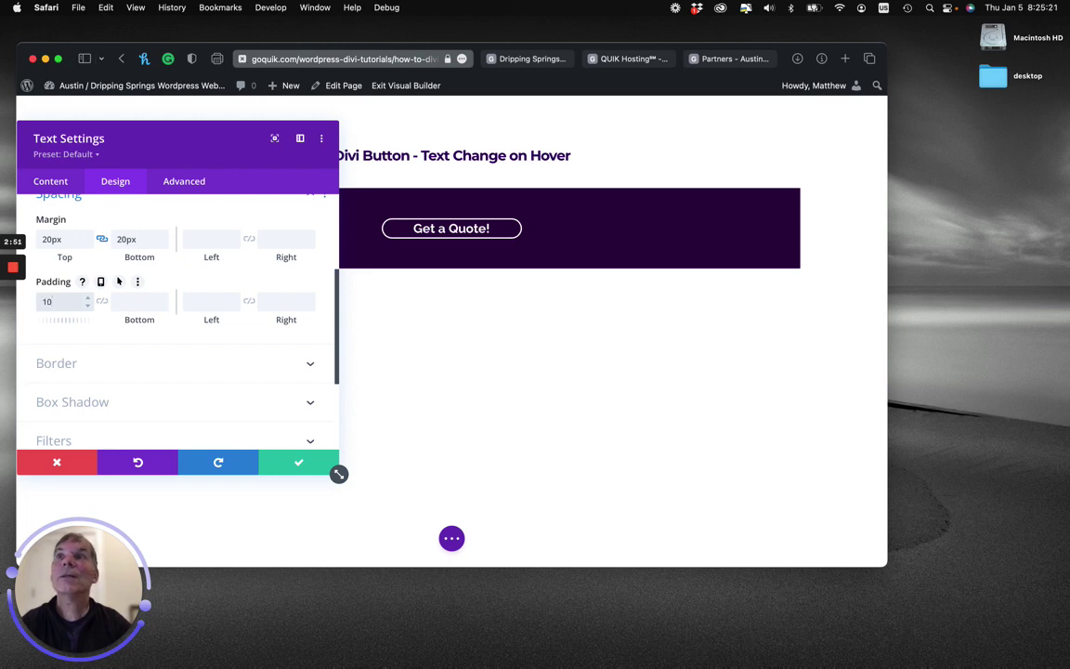
key(Return)
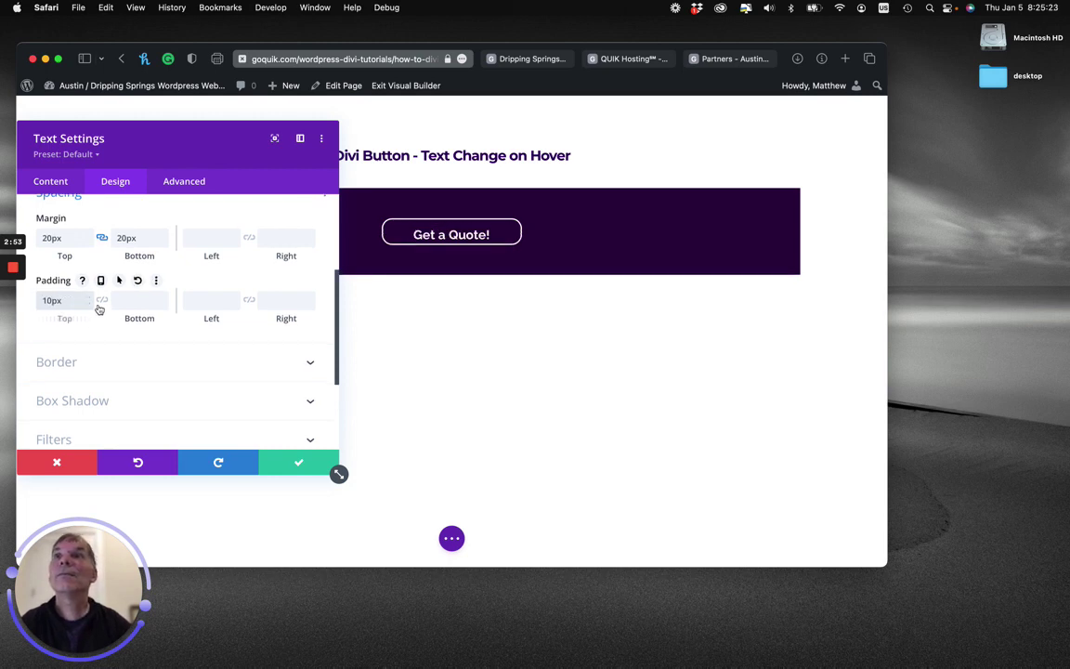
click(101, 301)
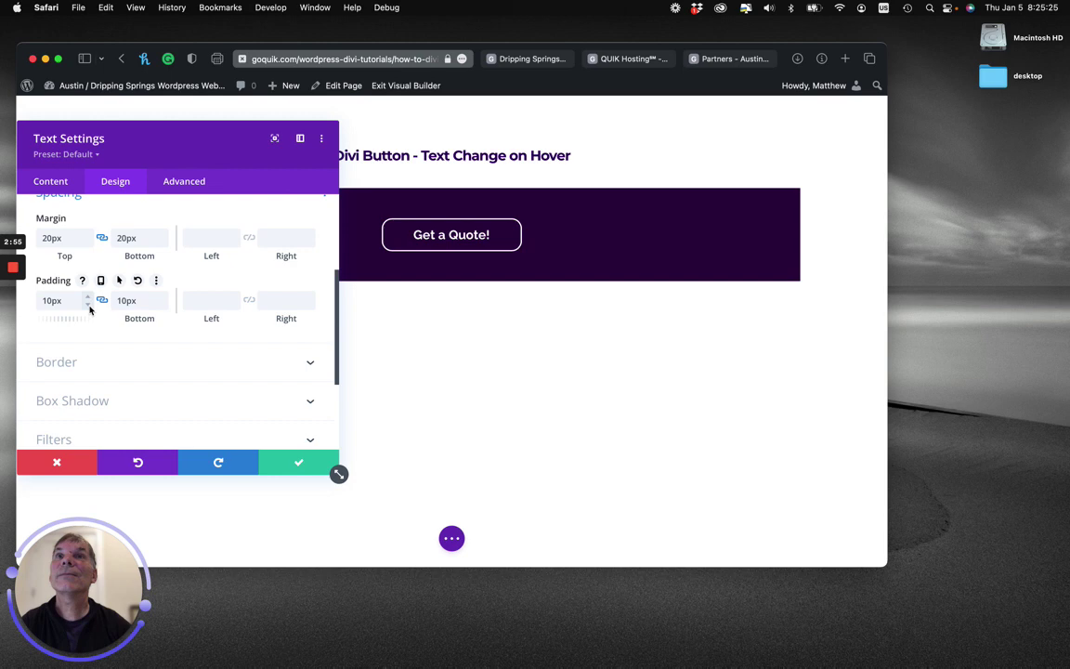
drag(90, 310, 85, 310)
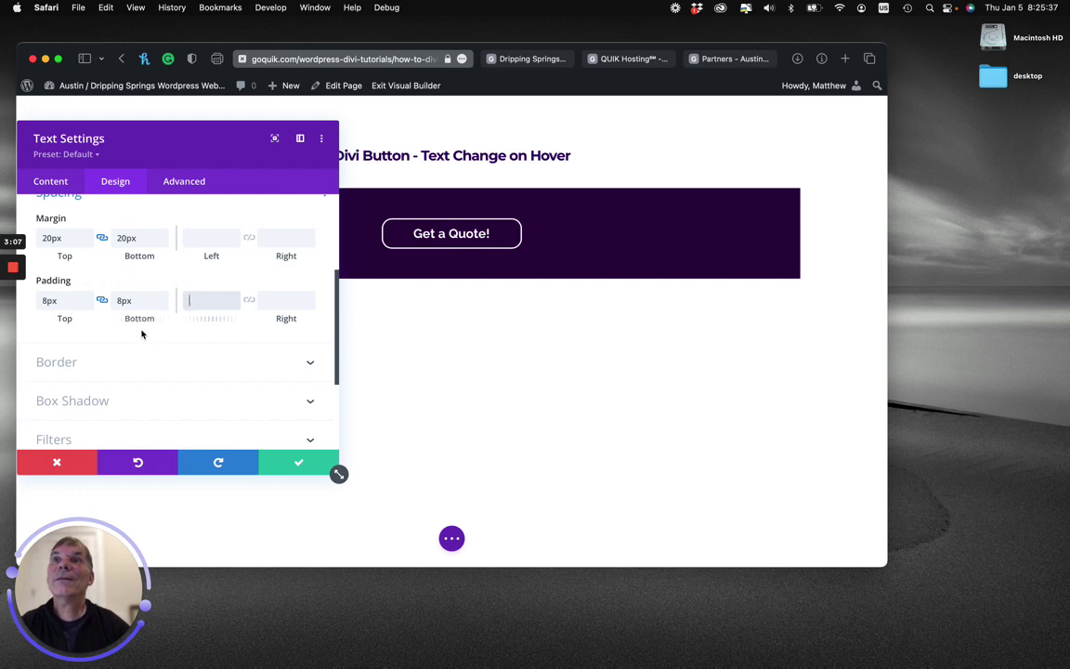
- Give the text module a white background with 10% opacity, rgba(255,255,255,0.1)
scroll(145, 333, up, 4)
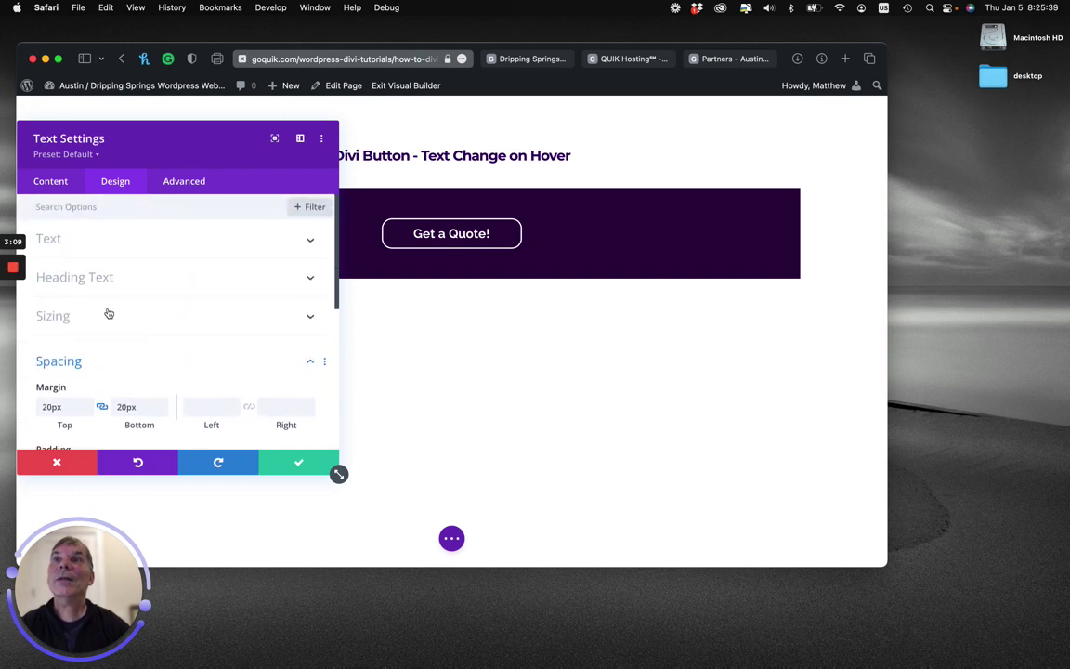
click(48, 186)
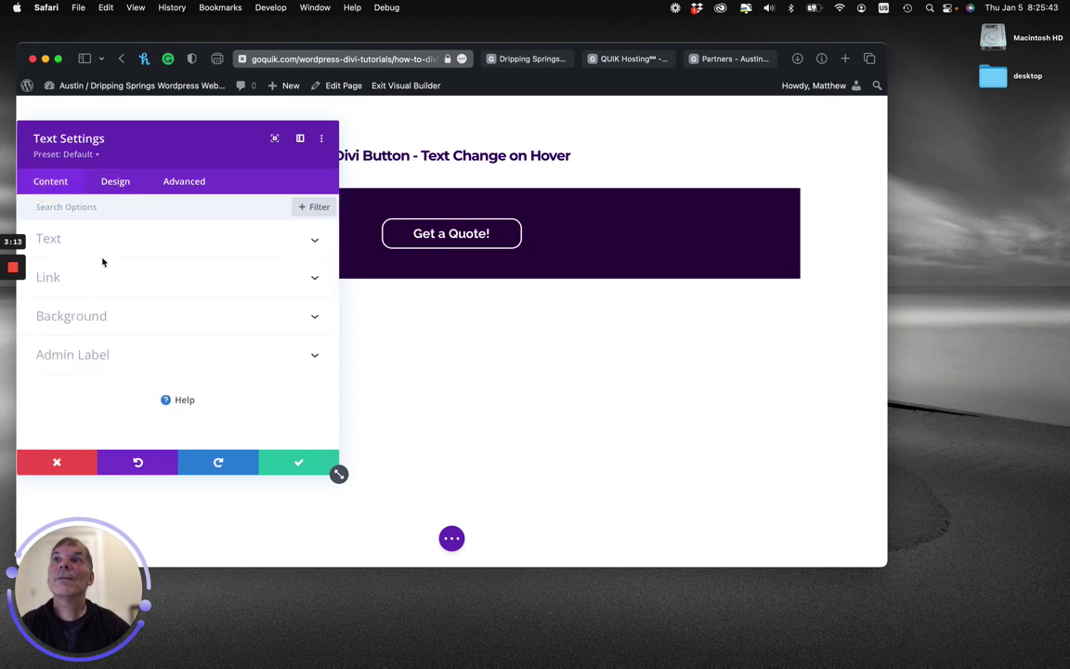
click(93, 318)
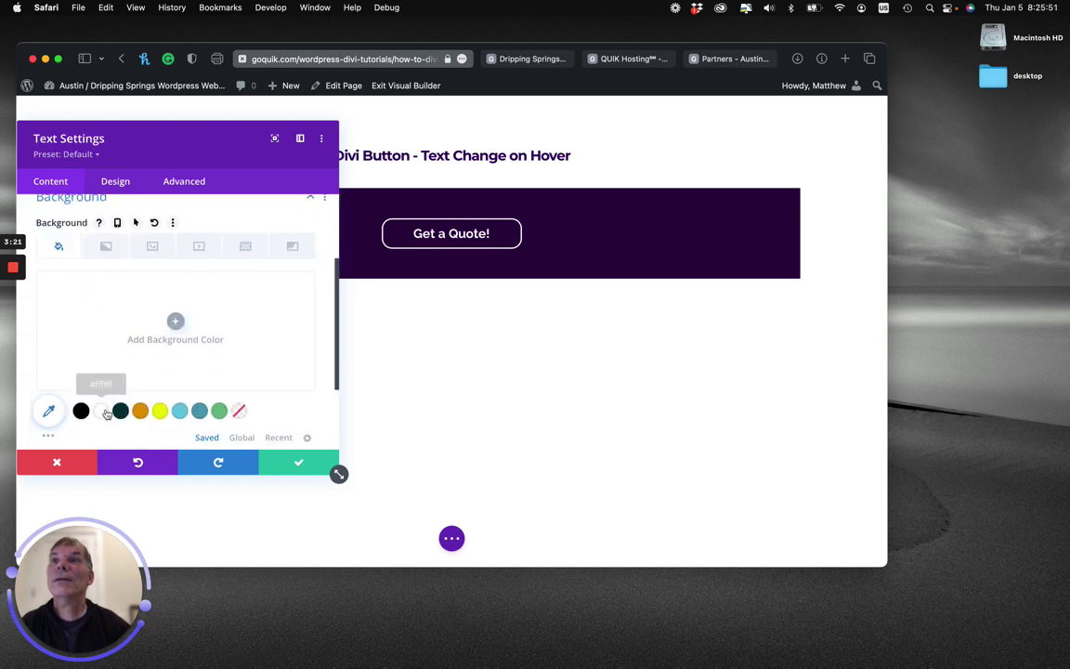
click(100, 370)
click(290, 366)
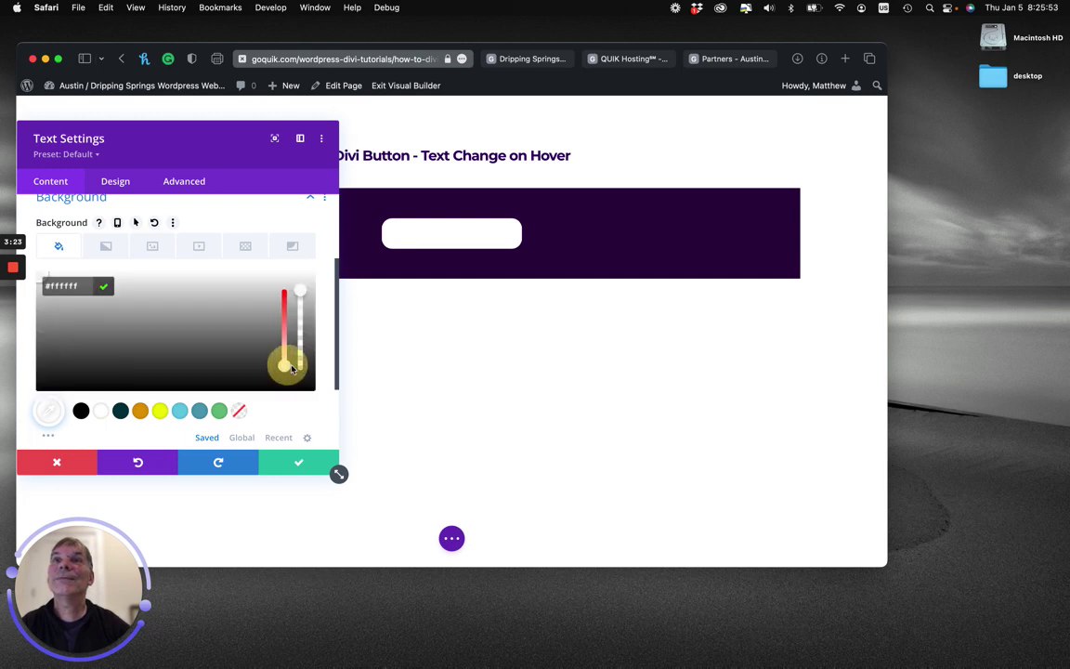
drag(300, 300, 301, 365)
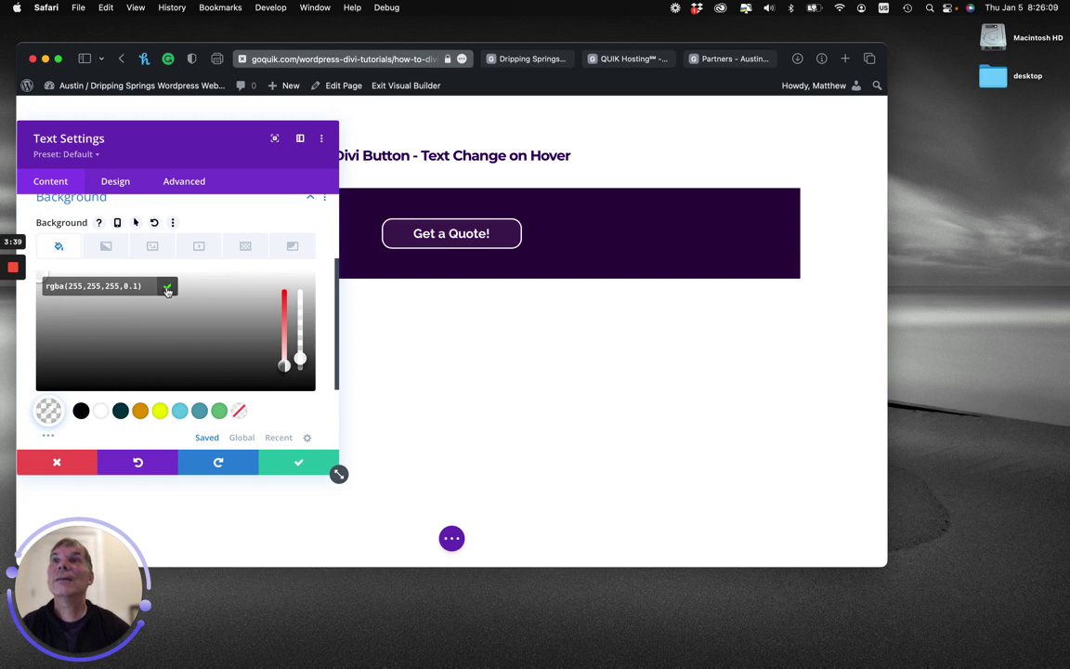
- Enable a hover state for the module's background and set the hover colour to dark teal #003640
scroll(158, 265, up, 1)
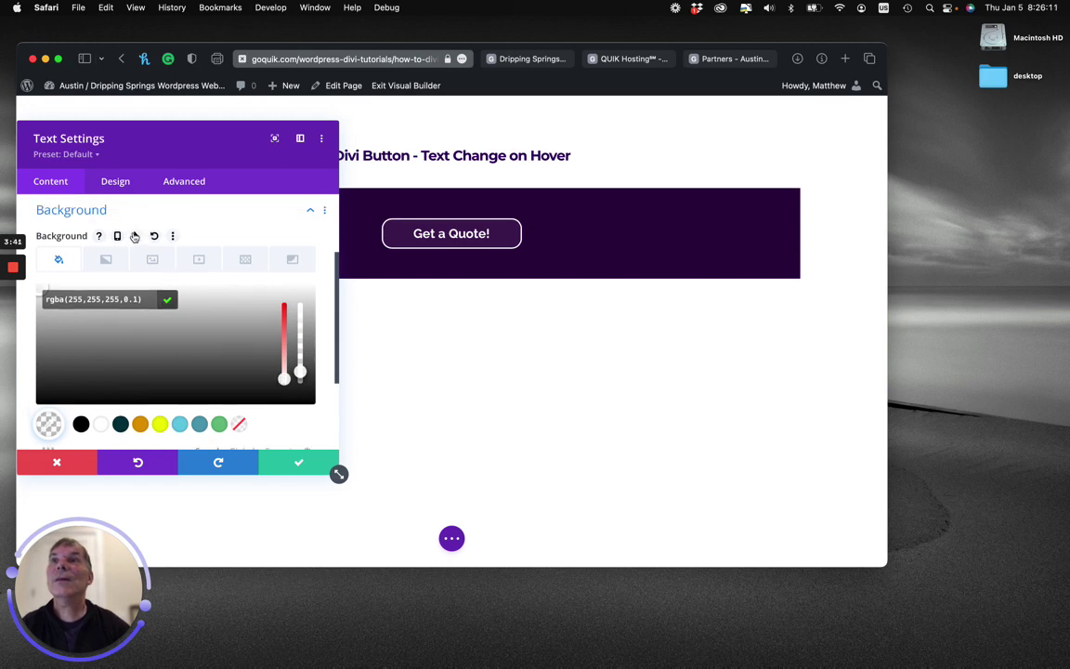
click(135, 236)
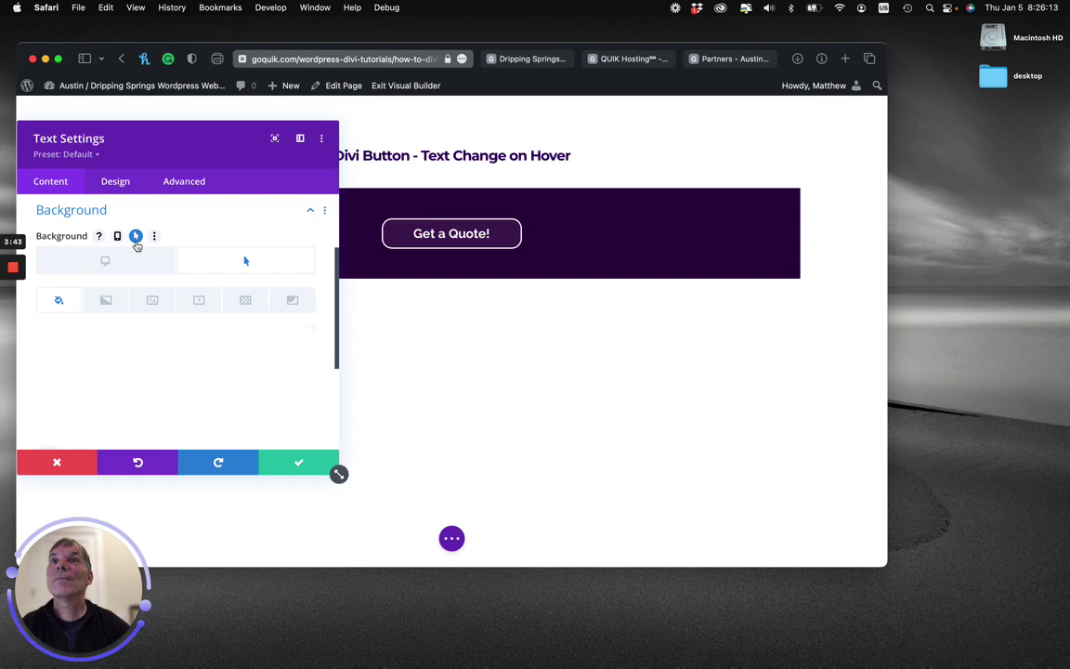
click(205, 255)
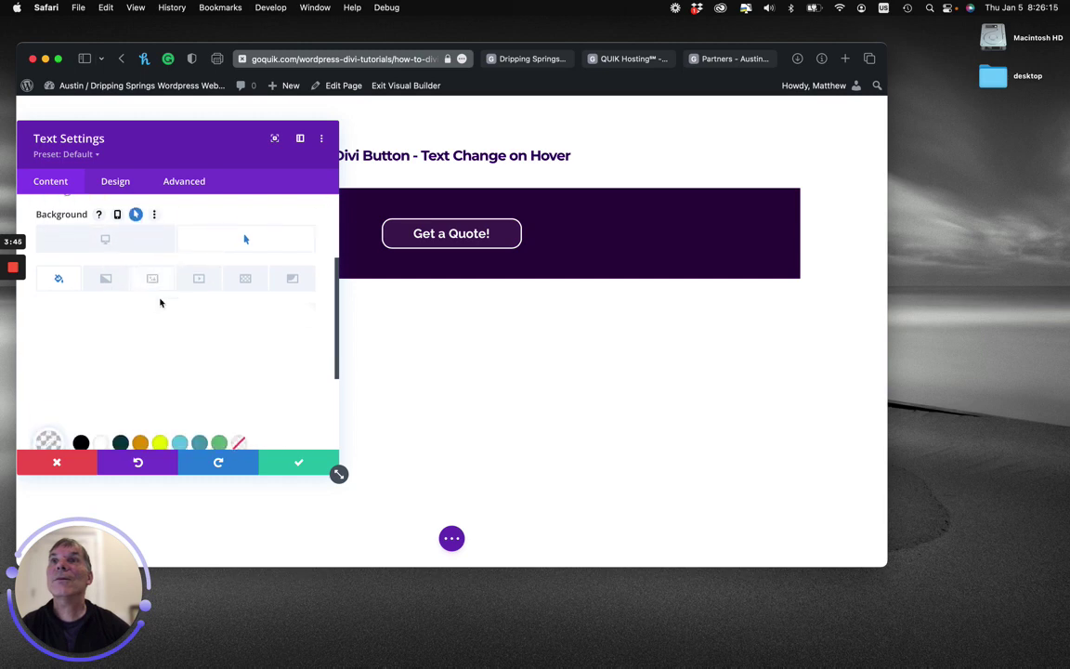
scroll(149, 295, down, 2)
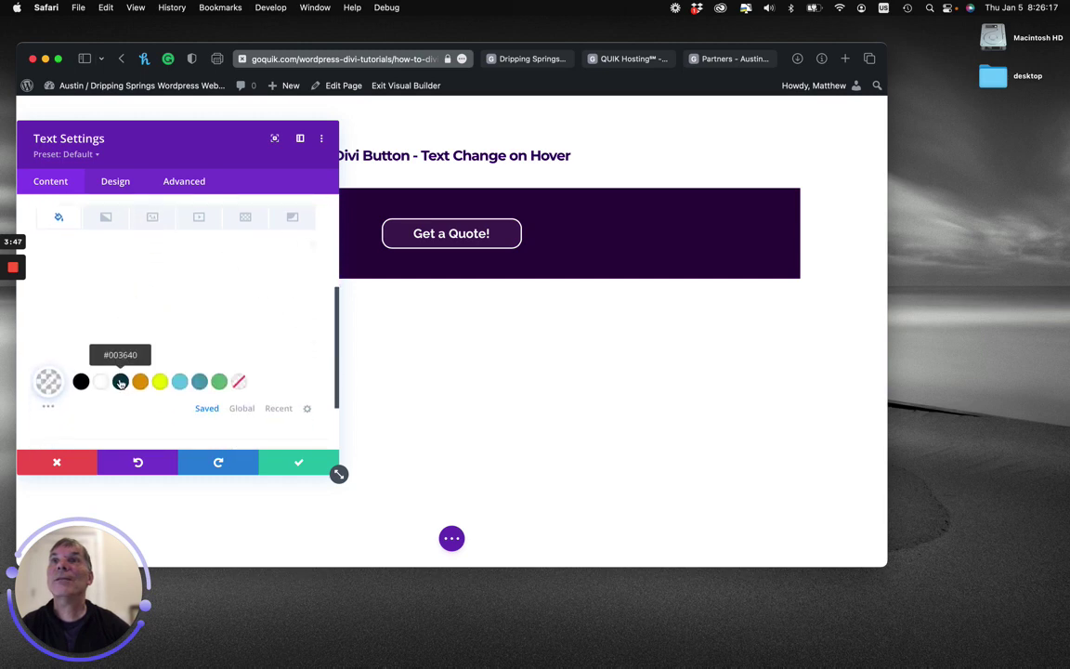
click(121, 381)
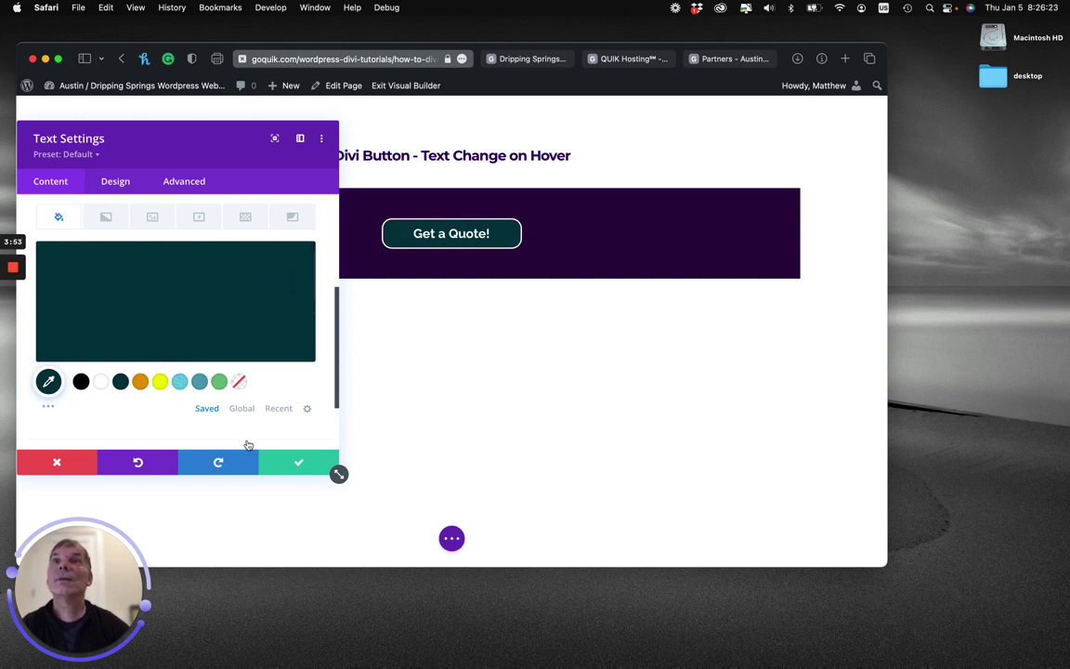
- Apply the box shadow preset that casts a soft shadow below the text module, with a 12px vertical position
scroll(248, 437, up, 3)
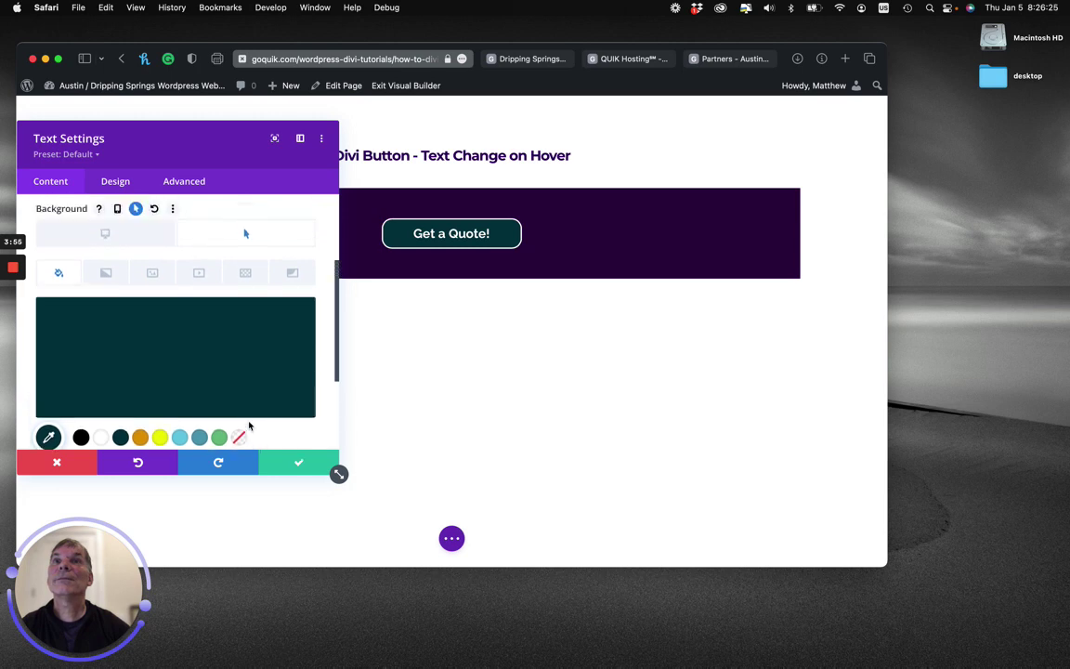
scroll(258, 437, up, 1)
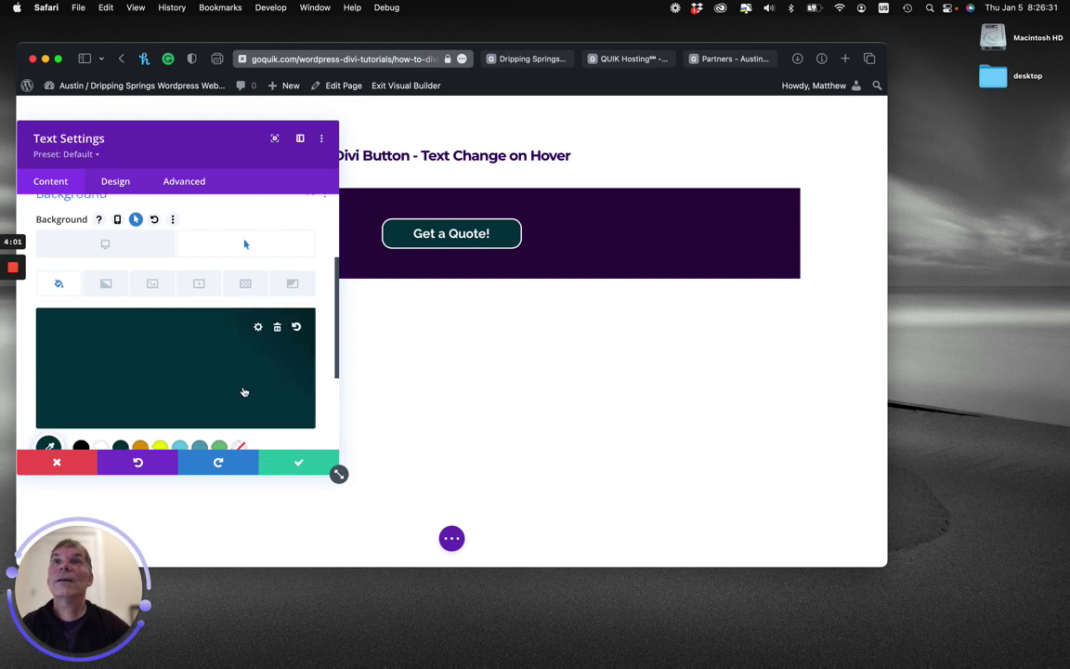
scroll(242, 393, up, 5)
click(117, 185)
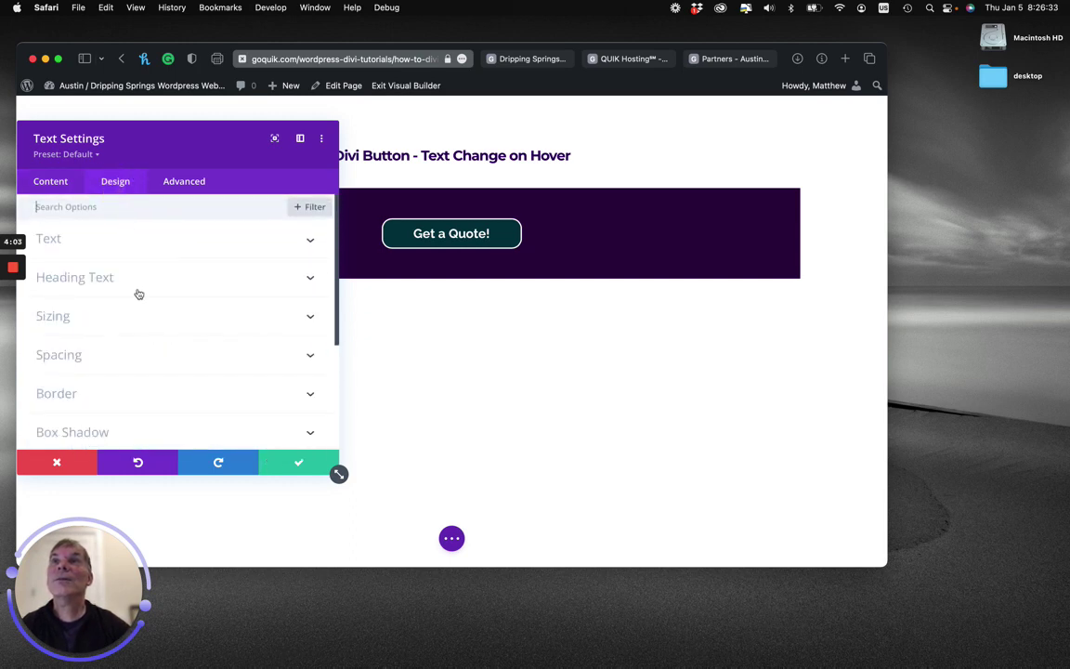
scroll(141, 316, down, 3)
scroll(146, 335, down, 2)
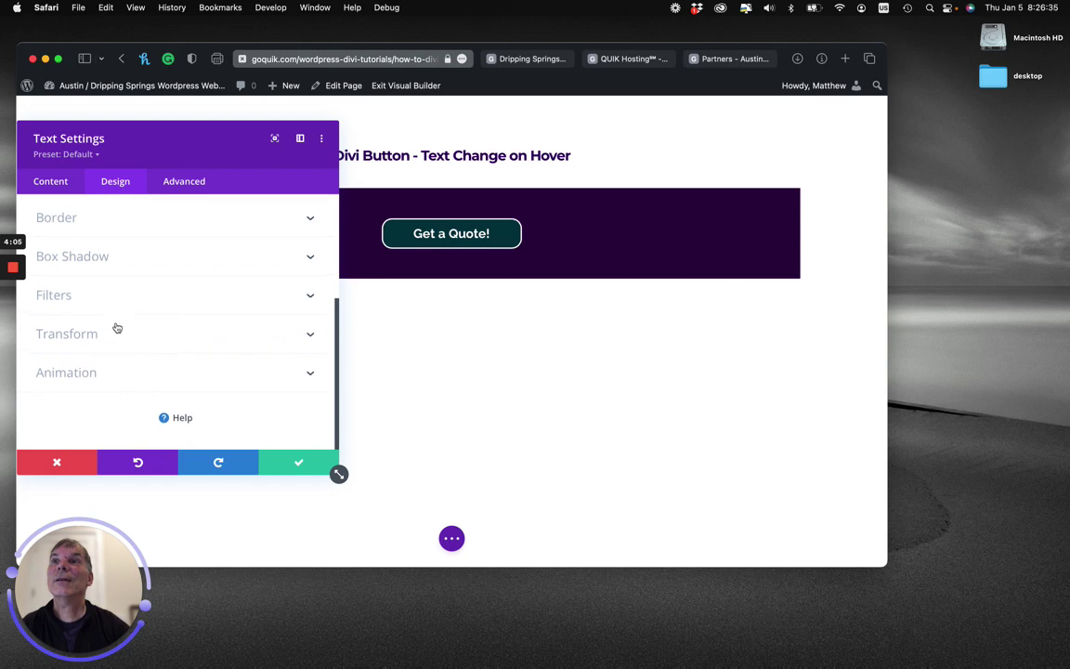
scroll(110, 294, up, 2)
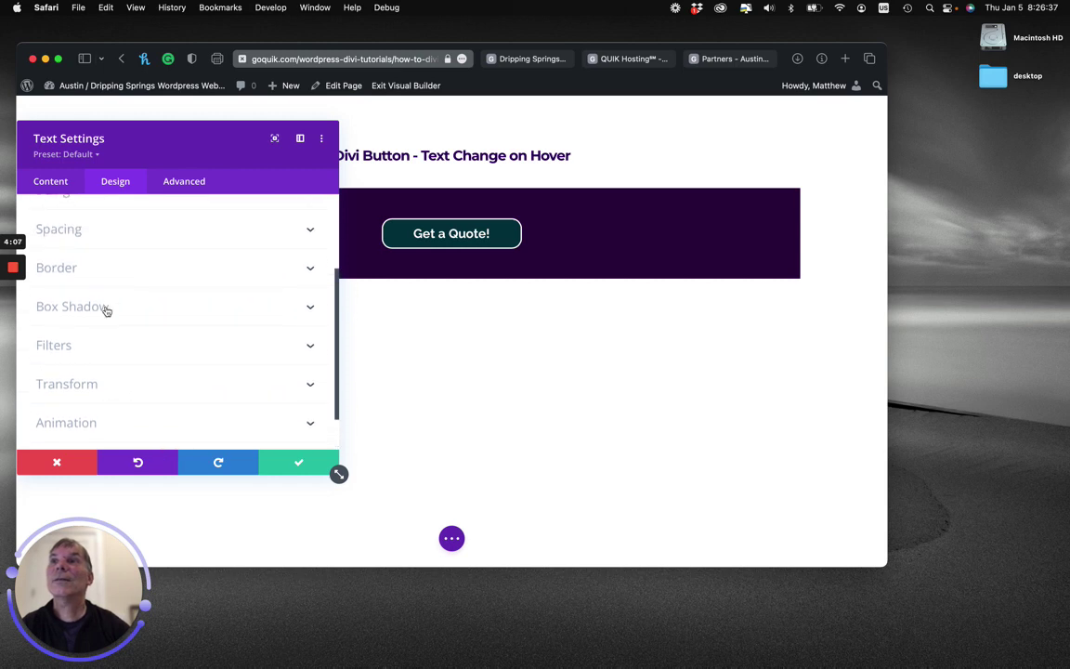
click(107, 308)
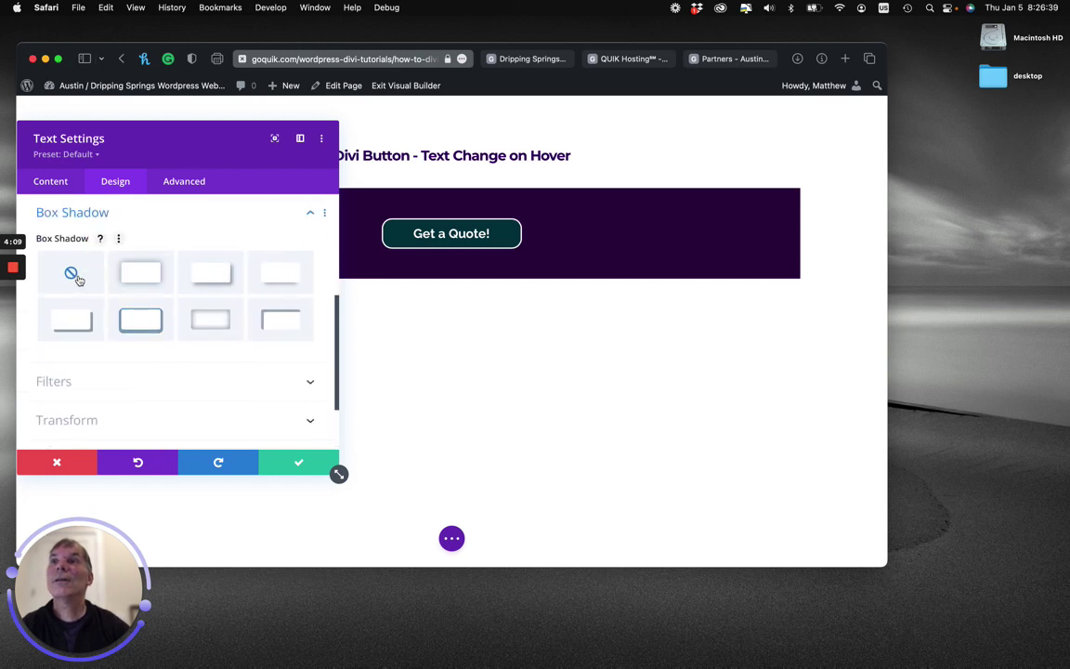
click(284, 294)
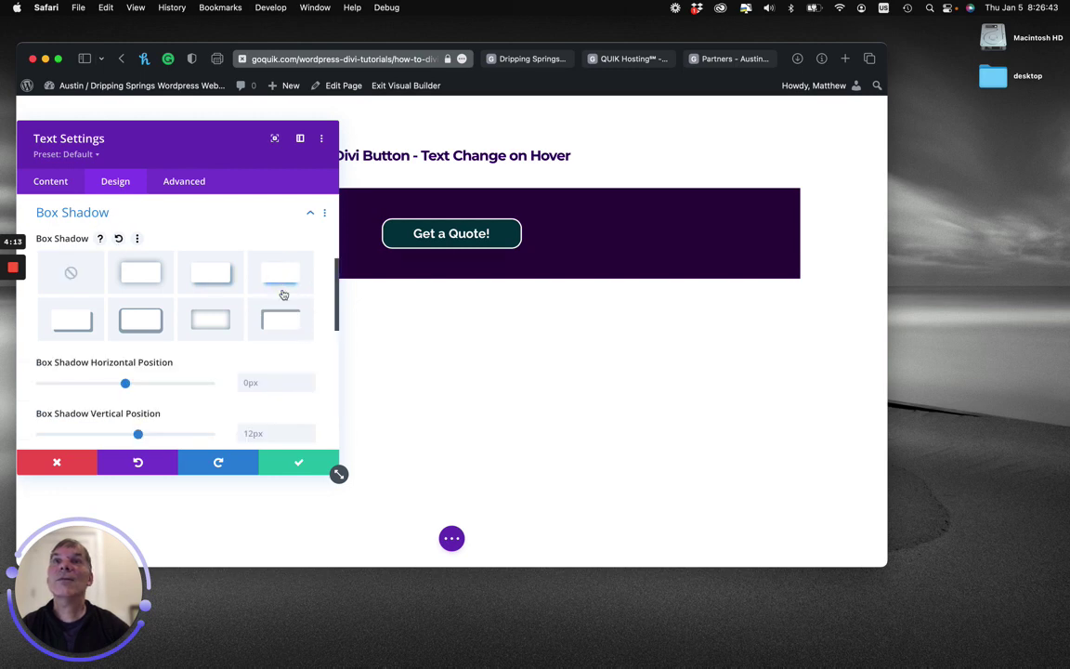
- Darken the module's box shadow by raising the black shadow colour's opacity to 0.73
scroll(258, 375, up, 5)
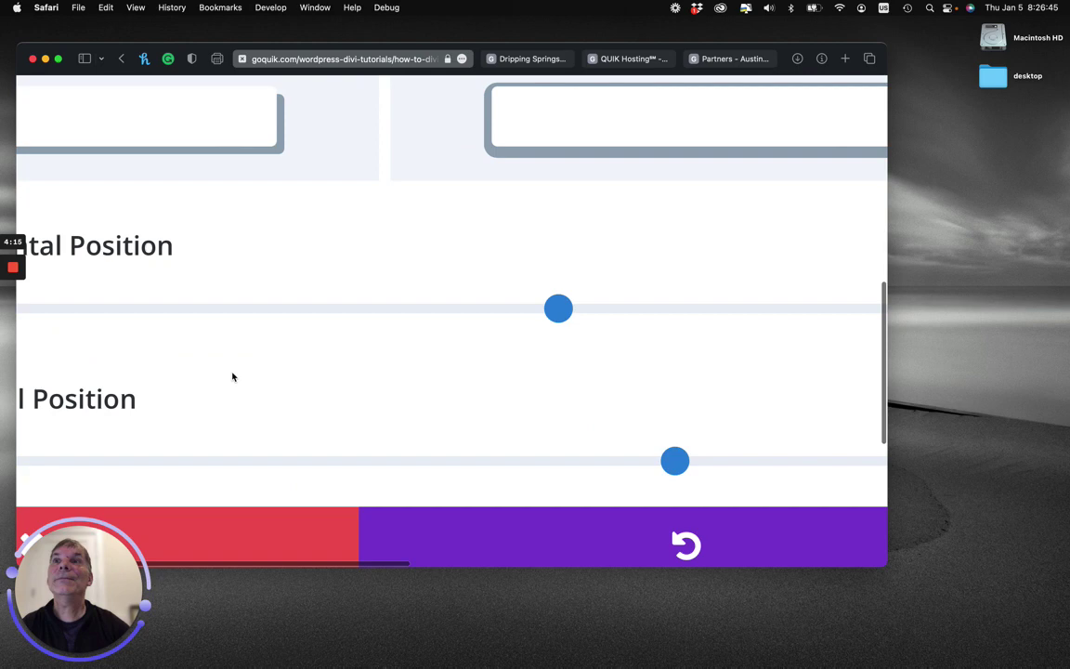
scroll(233, 377, down, 5)
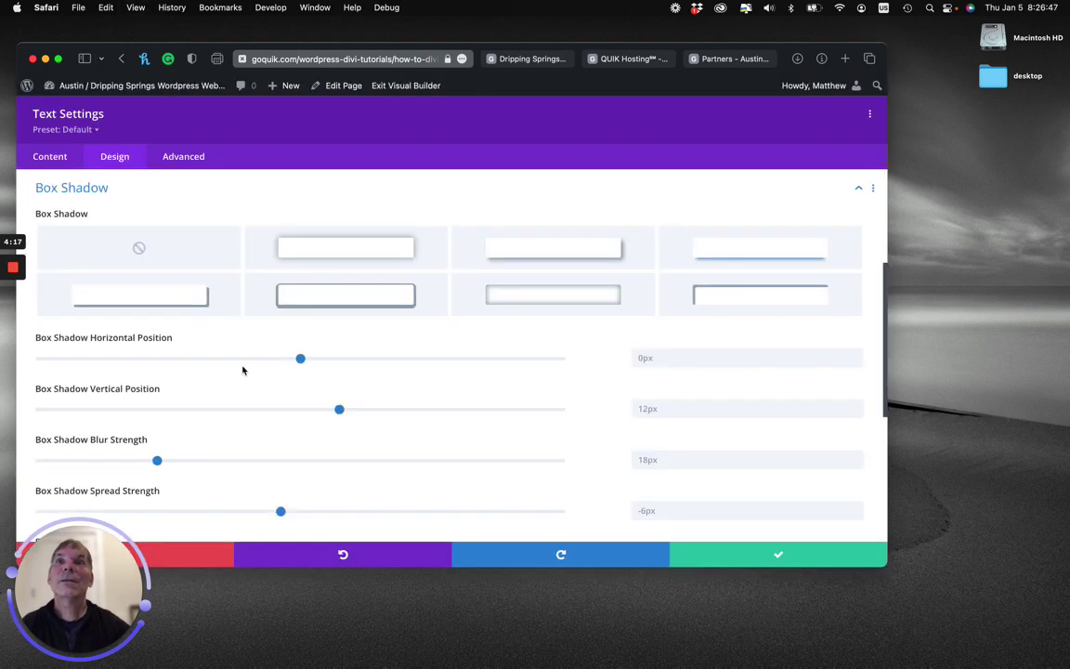
scroll(243, 370, down, 5)
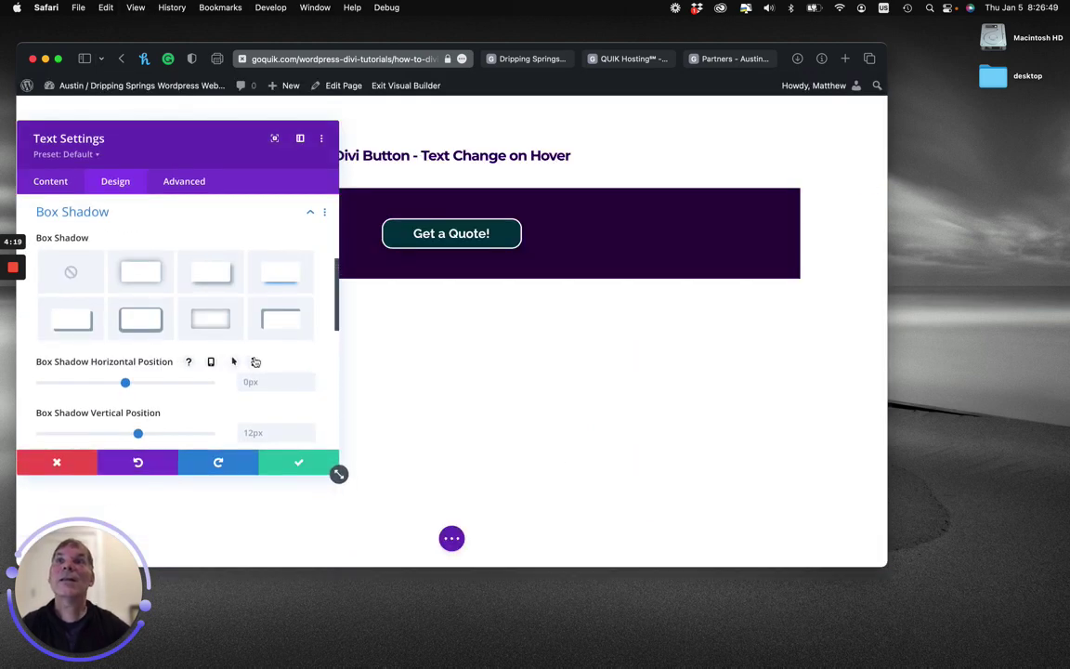
scroll(259, 358, down, 1)
scroll(259, 358, down, 4)
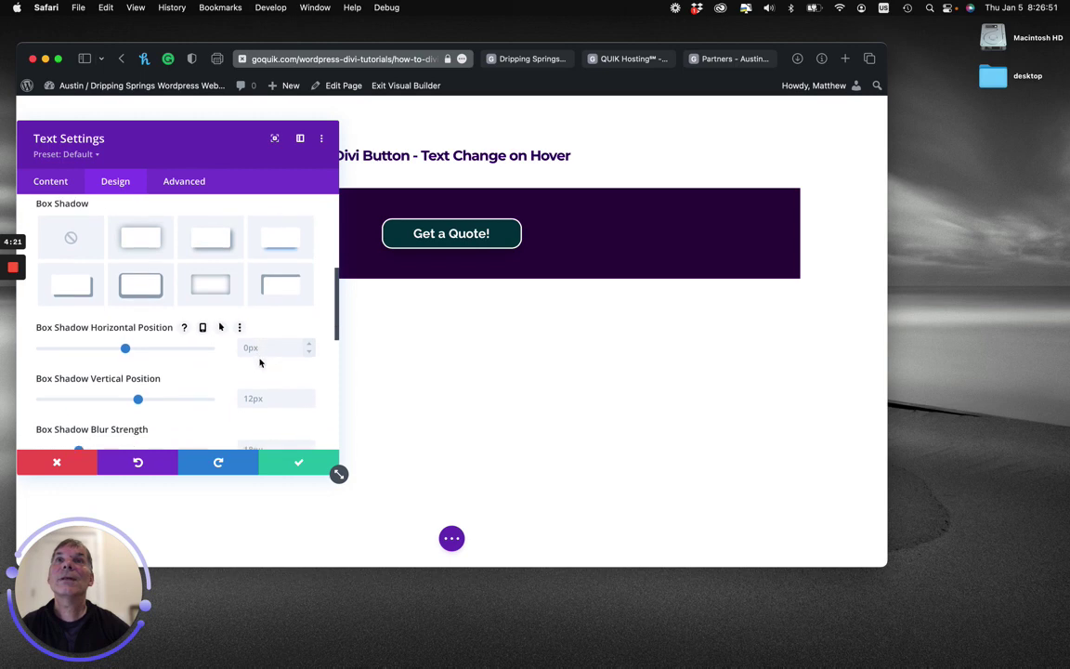
scroll(194, 389, down, 3)
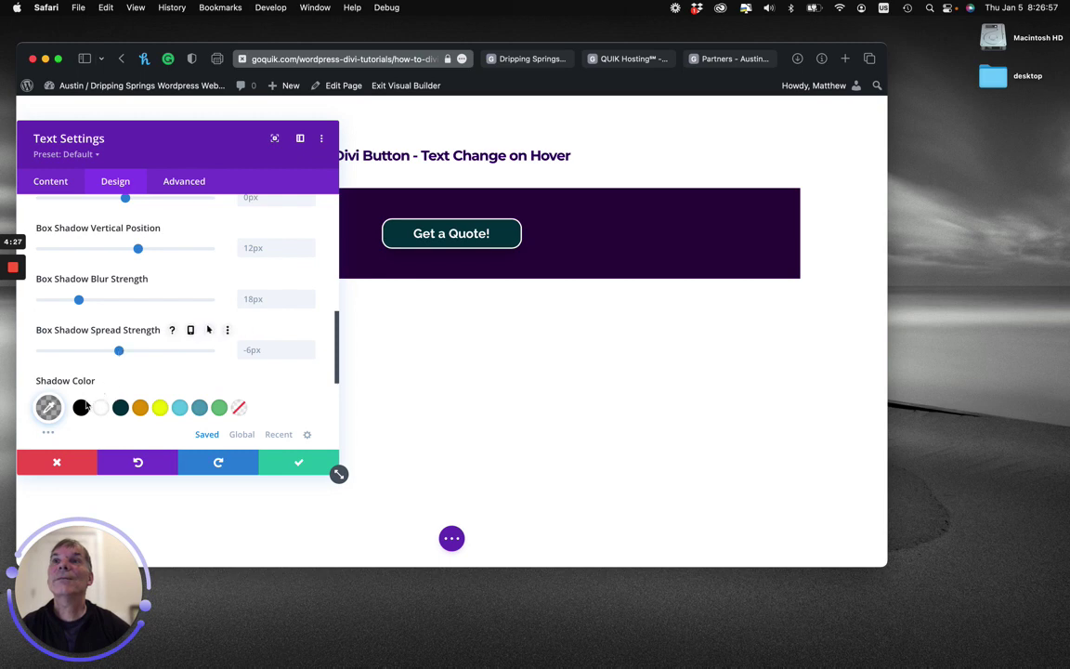
click(48, 407)
scroll(288, 413, down, 2)
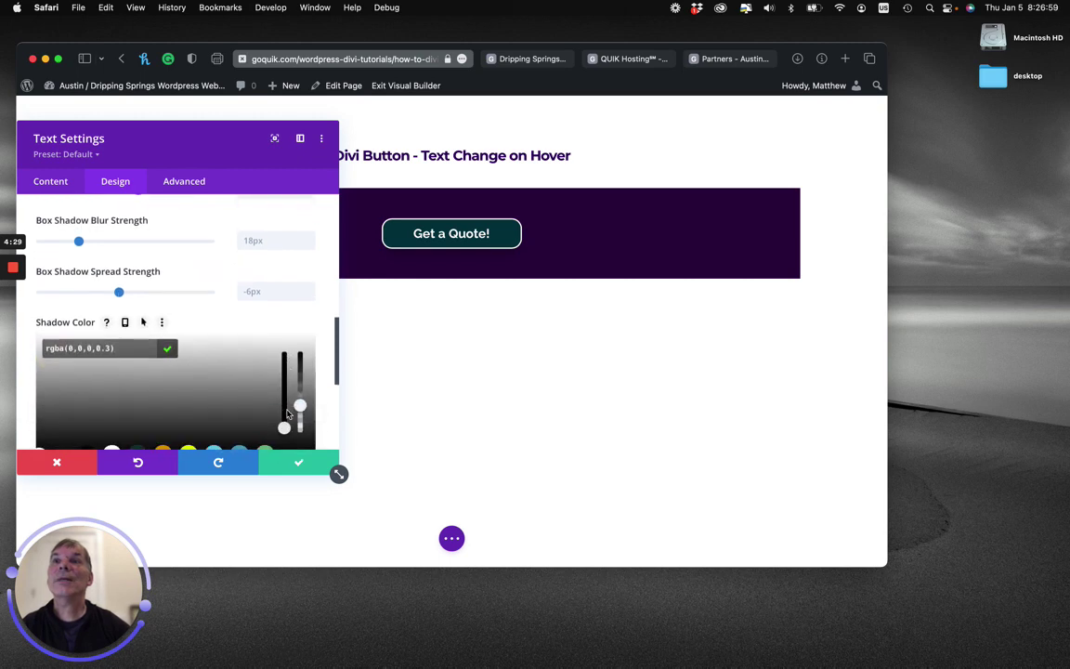
scroll(290, 409, down, 1)
drag(299, 375, 299, 351)
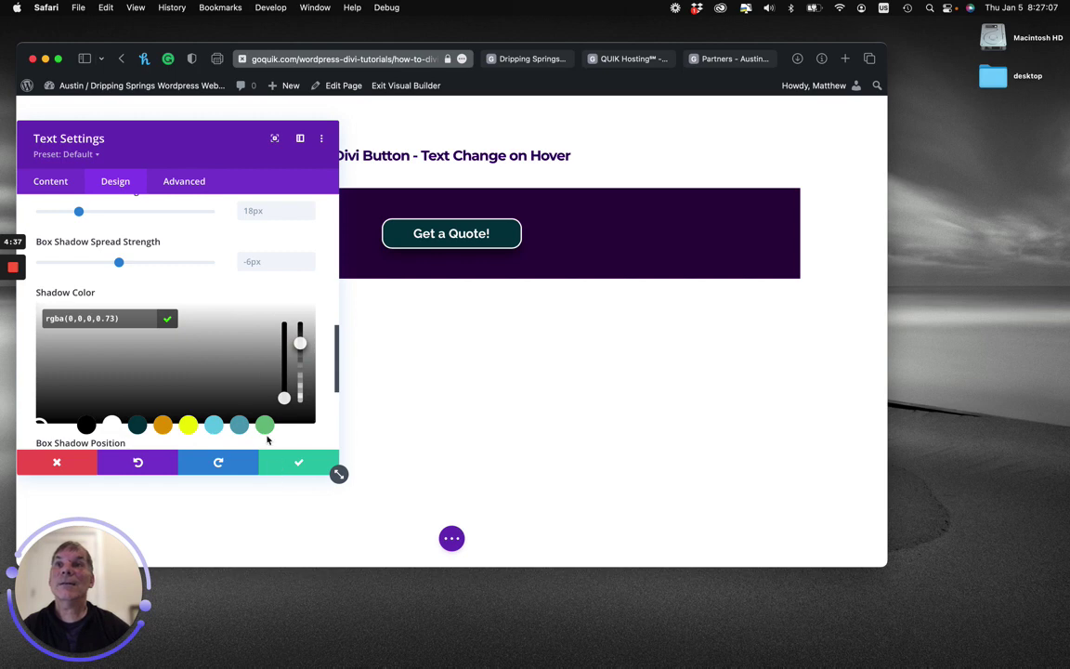
- Accept the text module's settings, save the page and exit the Visual Builder to view the live button
scroll(238, 383, up, 10)
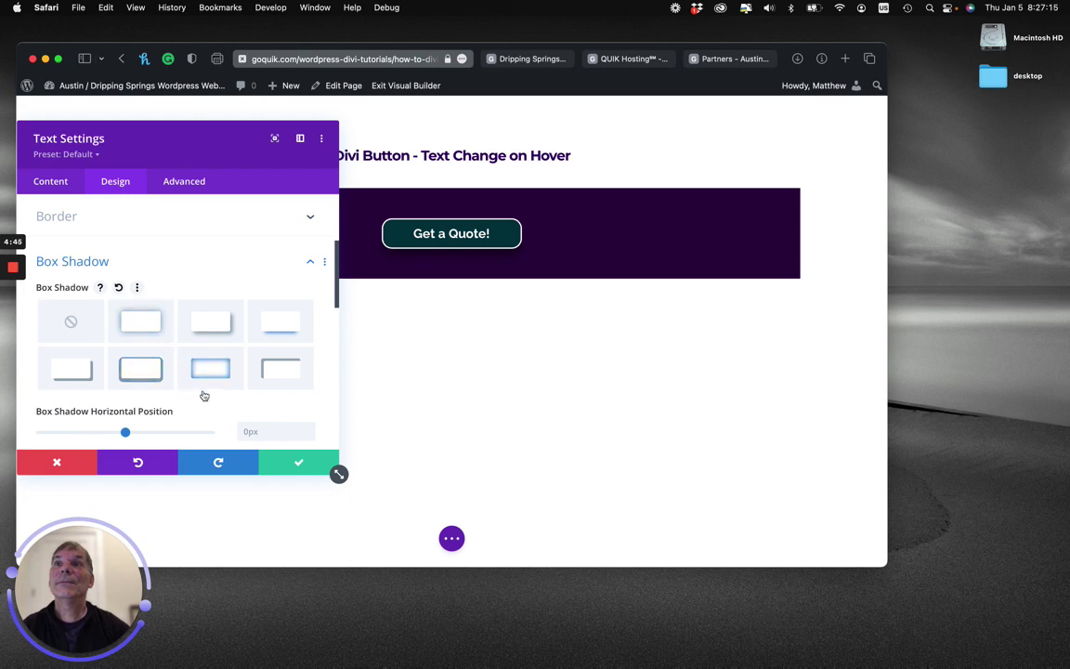
click(272, 459)
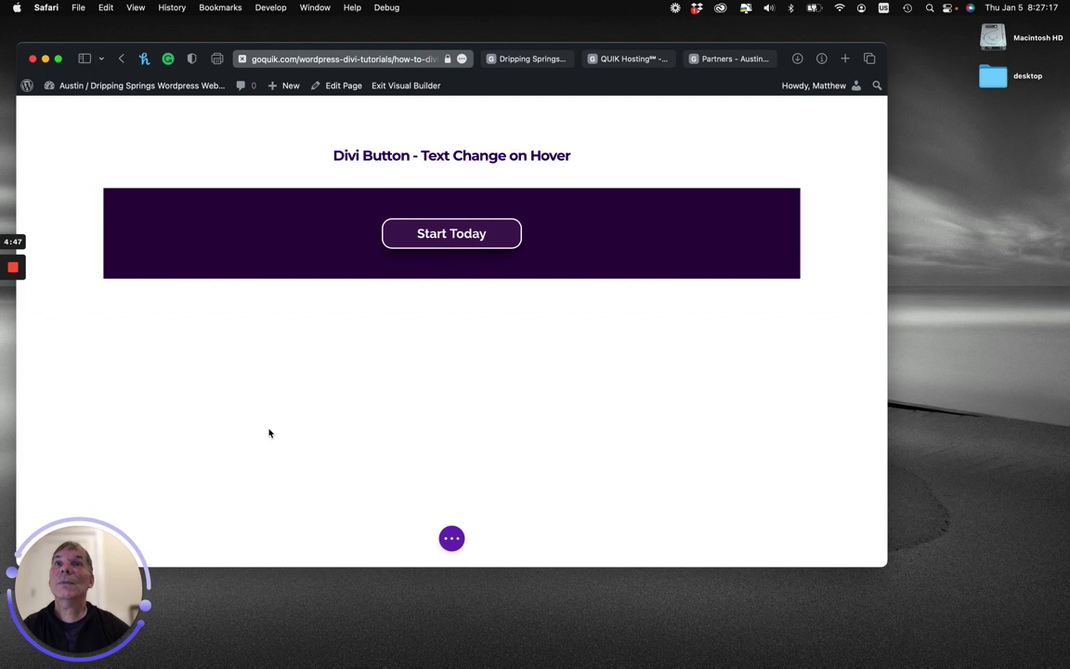
click(451, 539)
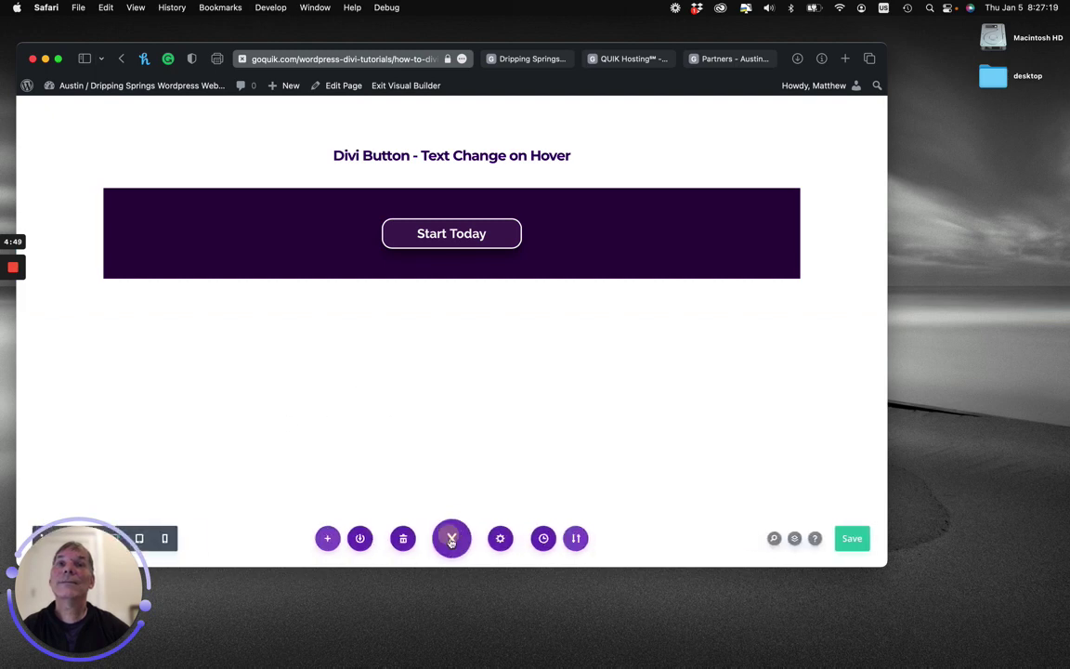
click(851, 539)
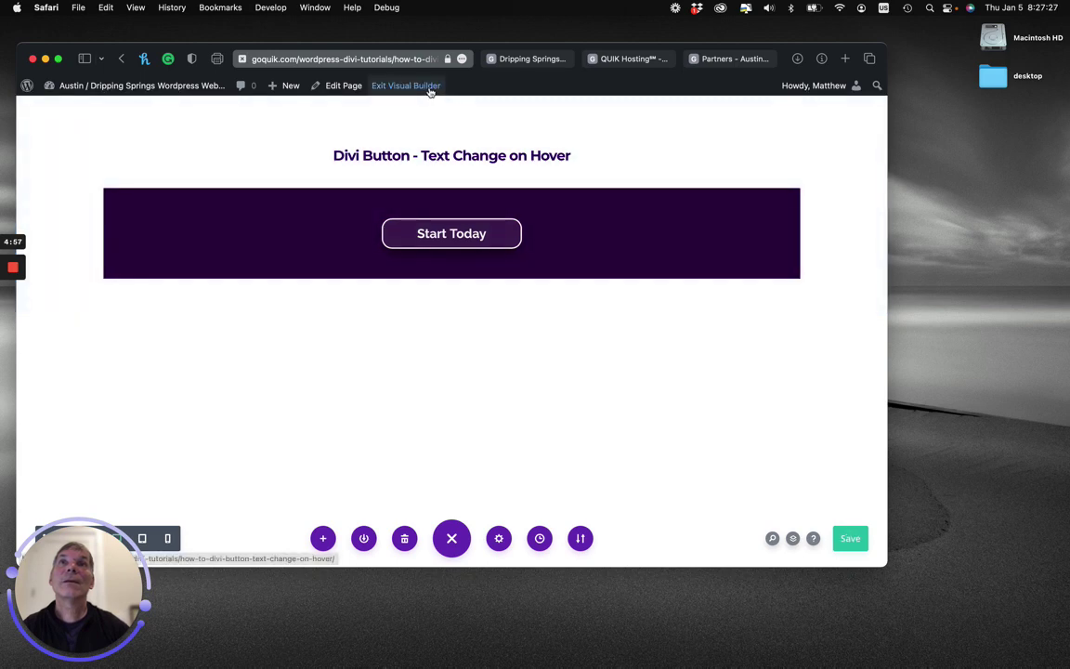
click(430, 92)
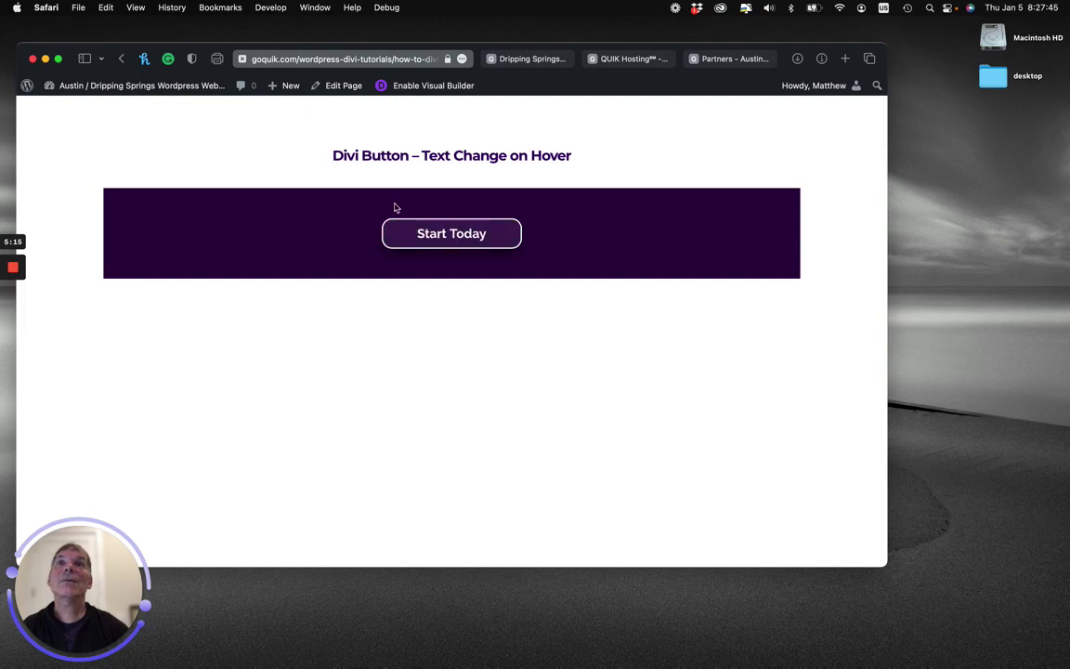
- Re-enable the Visual Builder and give the text module's box shadow a hover state with a white shadow colour
click(406, 88)
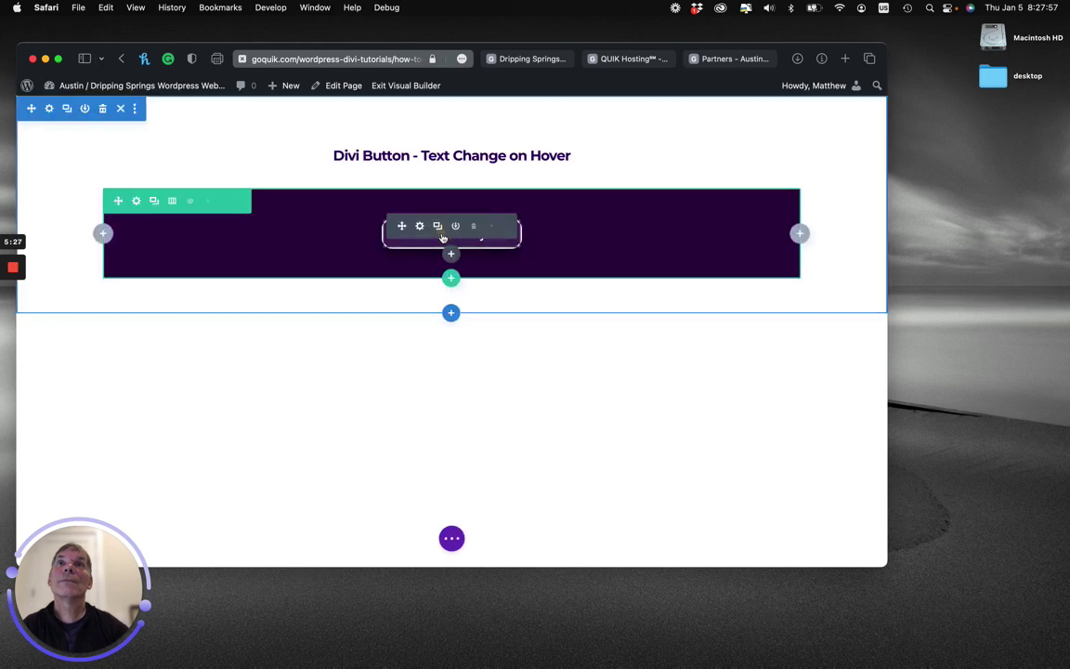
click(419, 227)
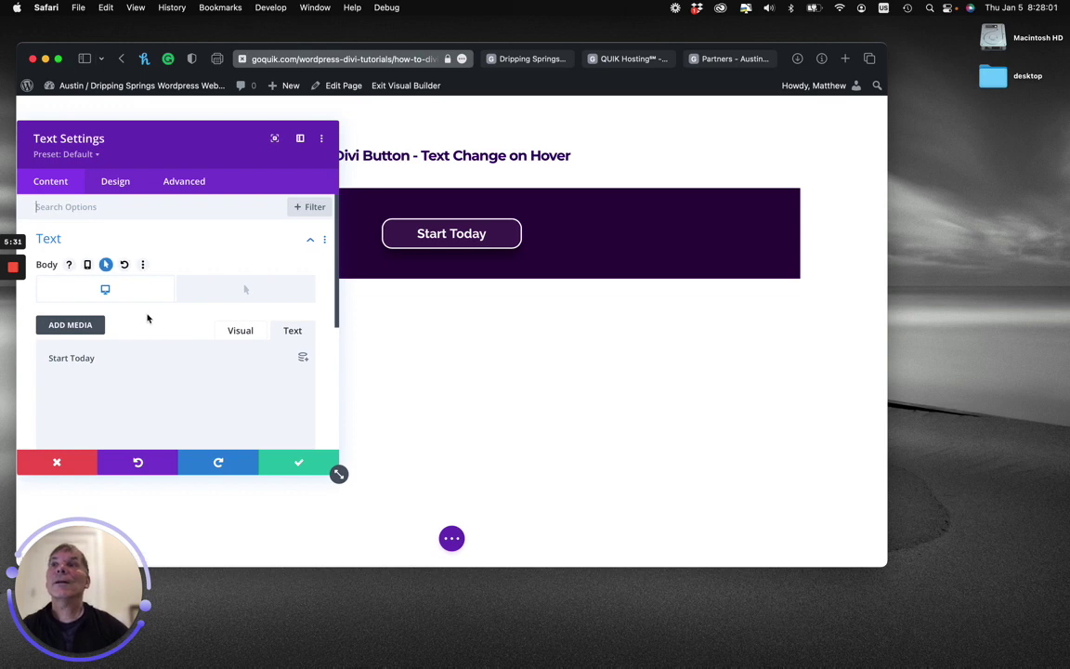
scroll(146, 316, down, 5)
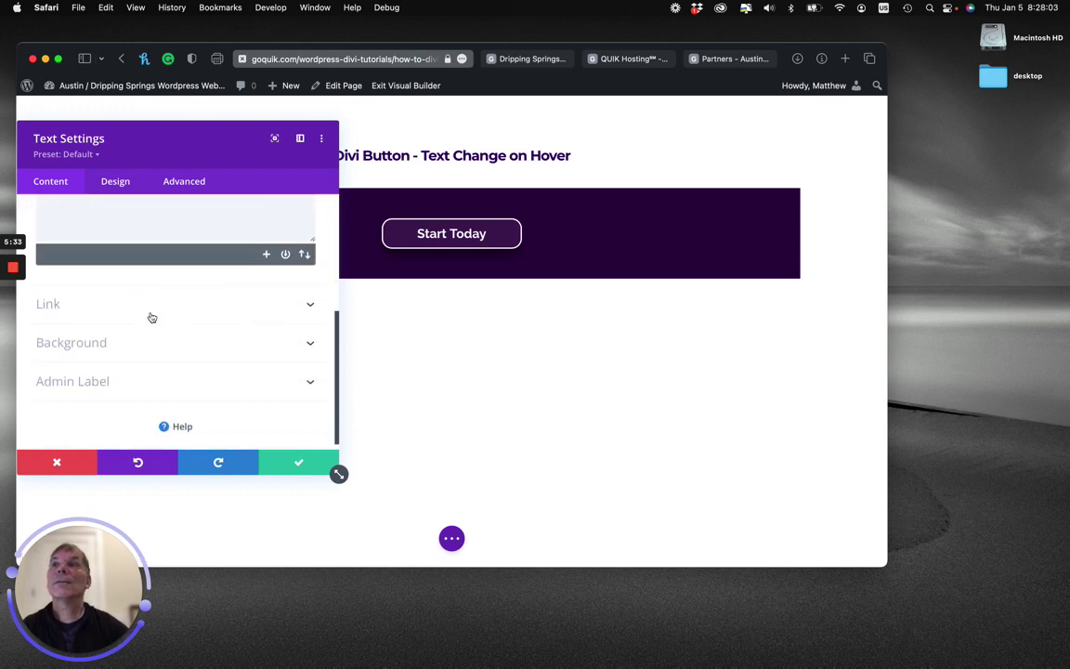
click(120, 190)
scroll(160, 284, down, 5)
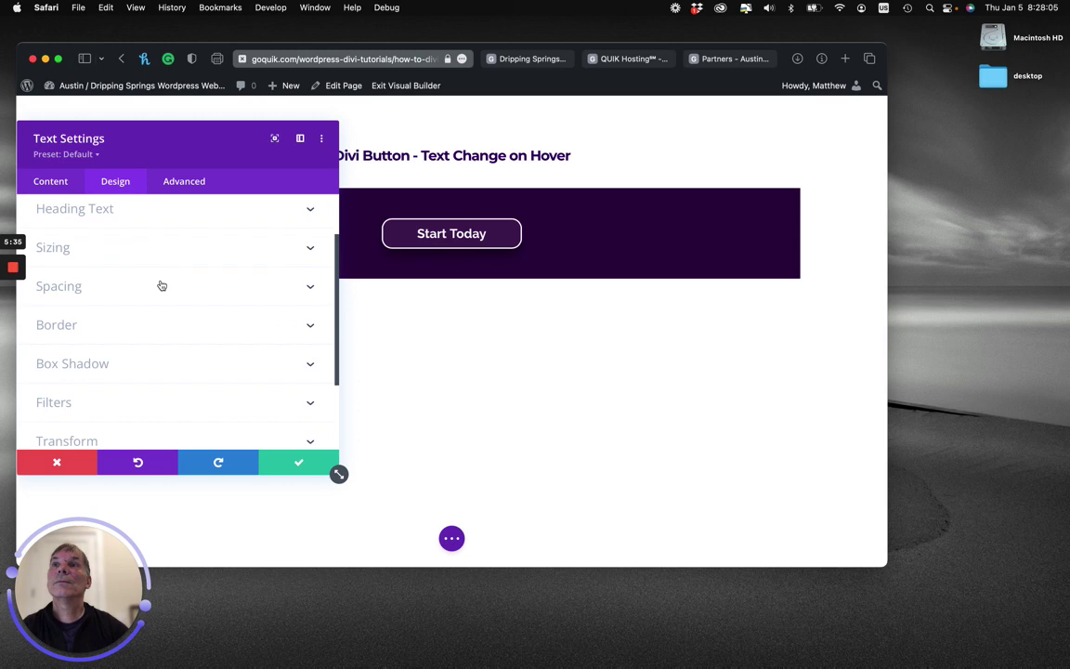
click(115, 266)
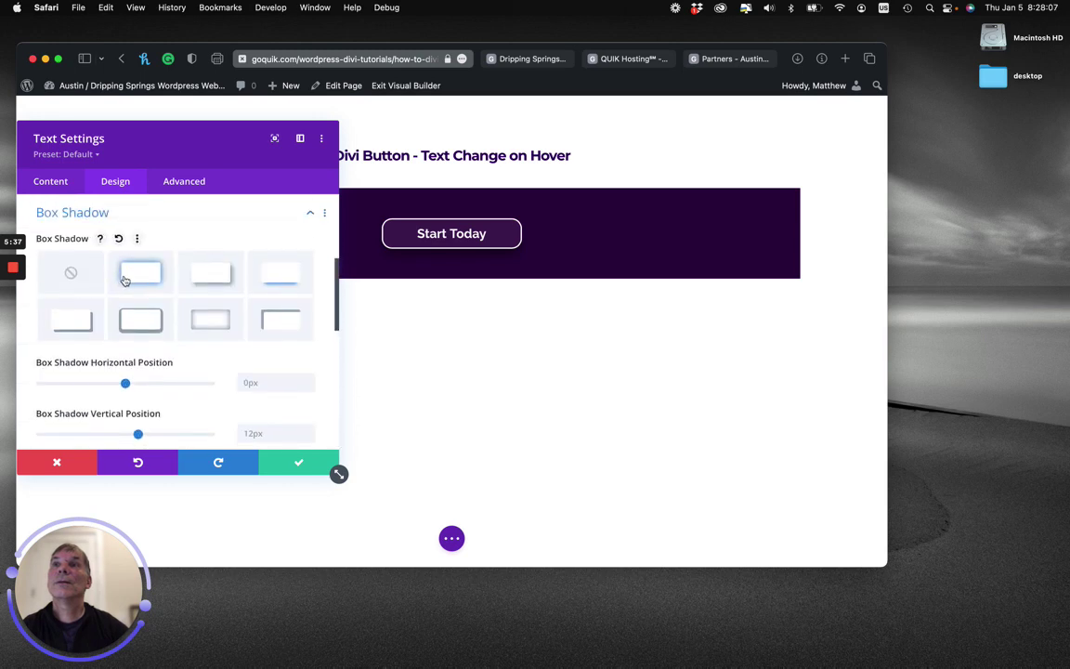
scroll(116, 270, down, 5)
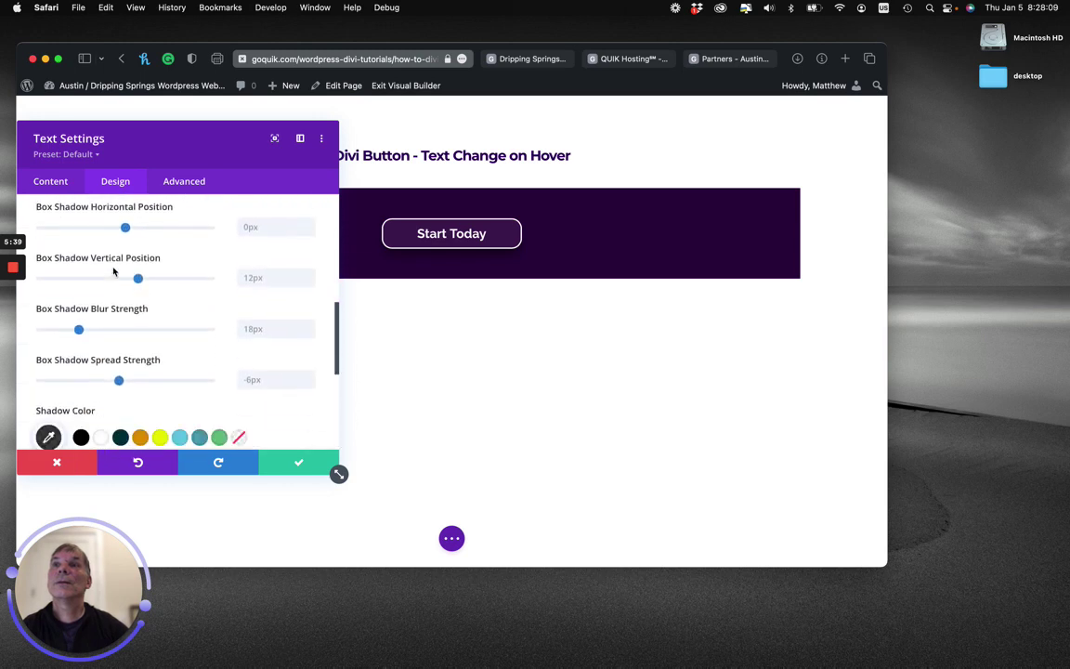
mouse_move(103, 316)
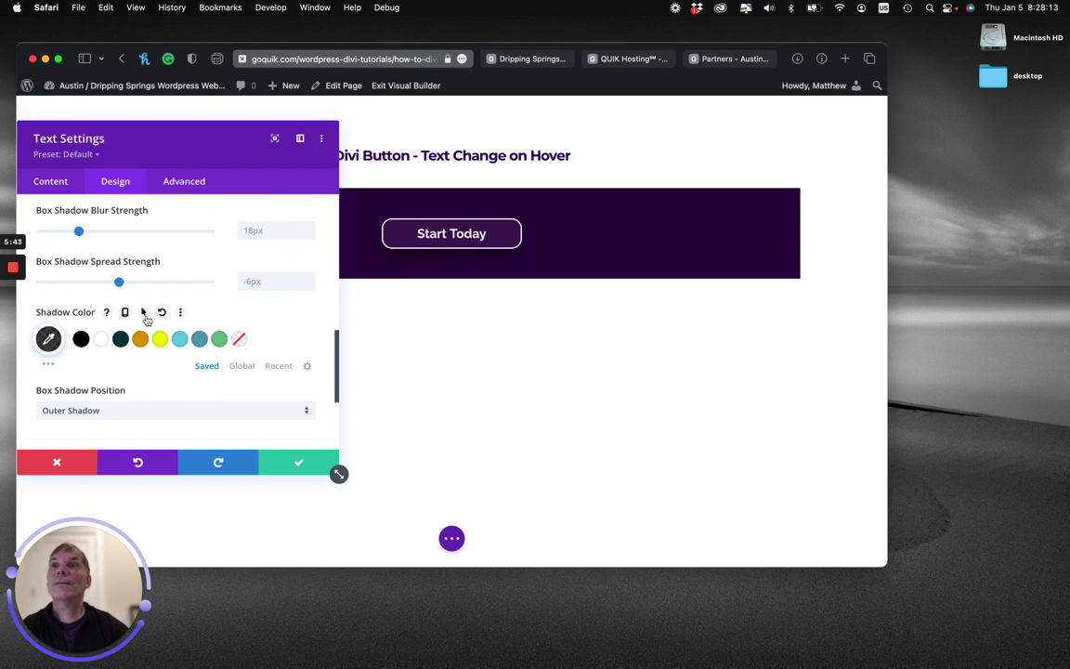
click(144, 313)
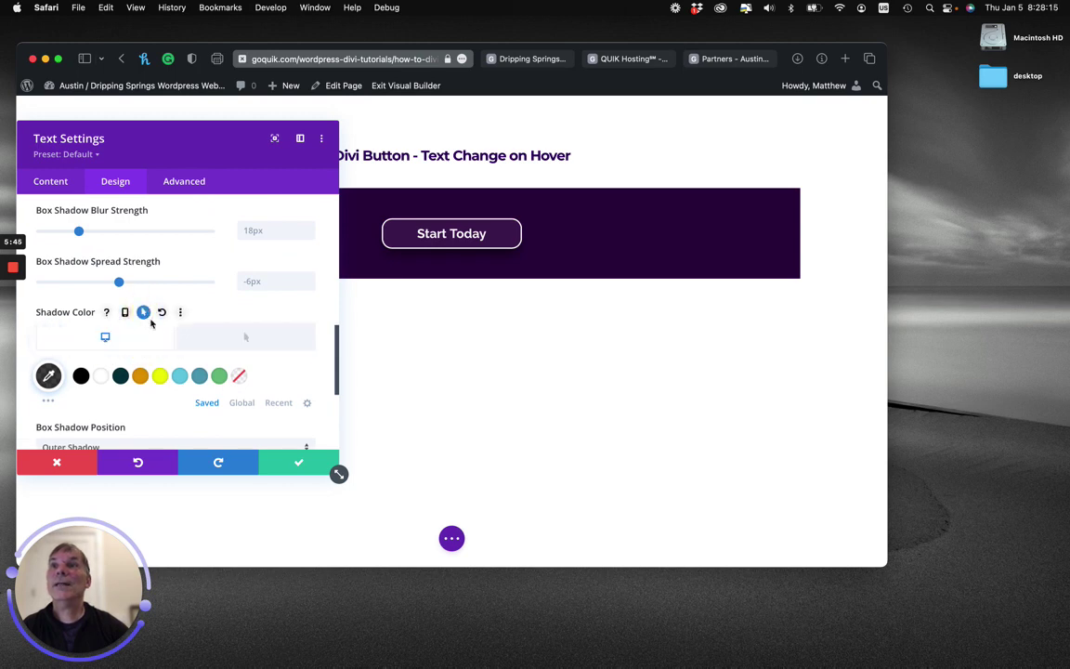
click(231, 329)
scroll(186, 320, down, 1)
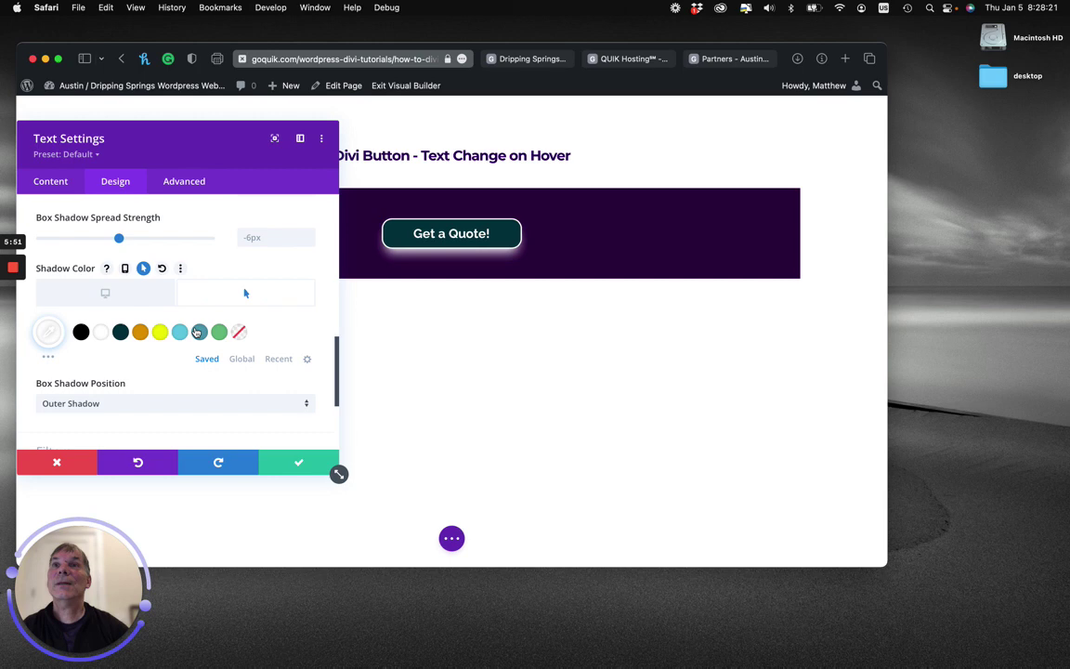
- Enable hover for the module's rounded corners, unlink them, and set the top-left corner to 0px and the other three to 24px
scroll(169, 372, up, 10)
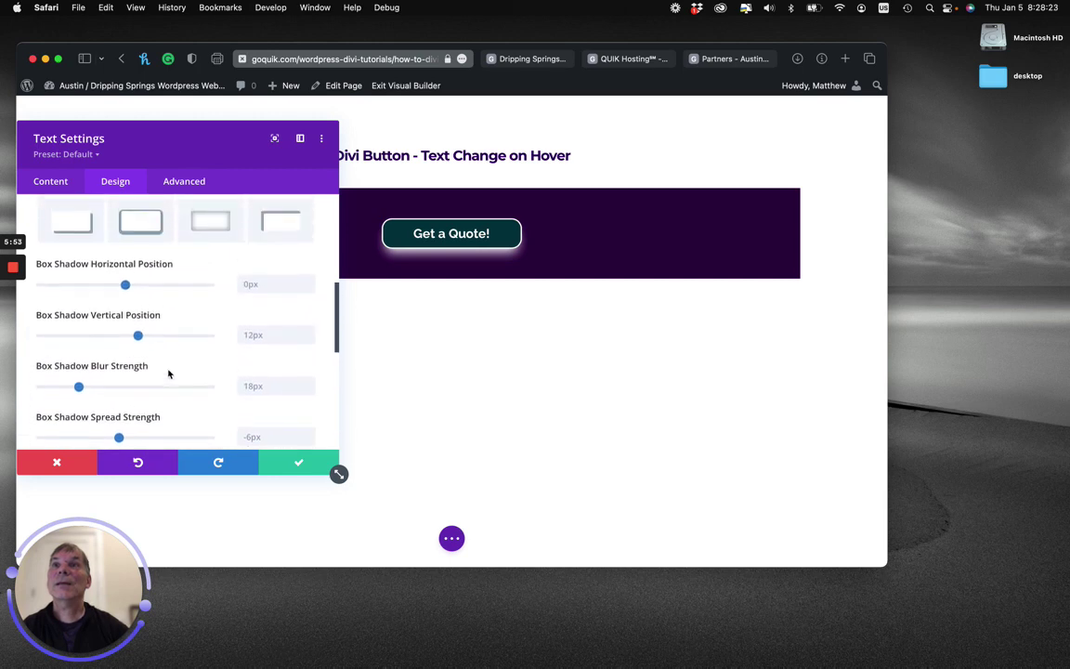
click(79, 375)
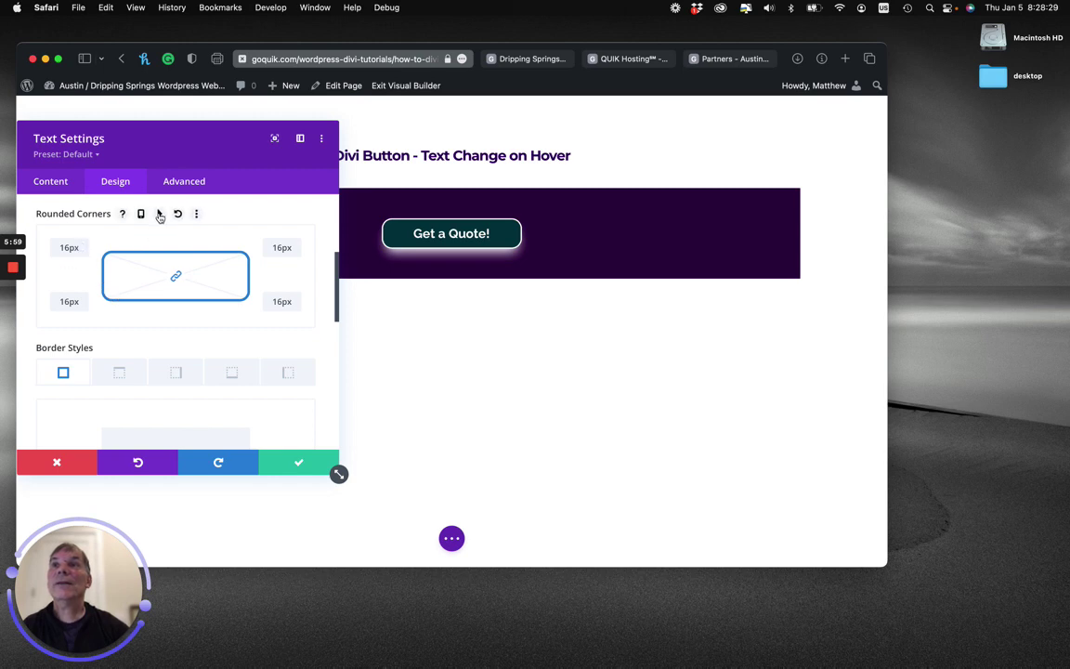
click(159, 214)
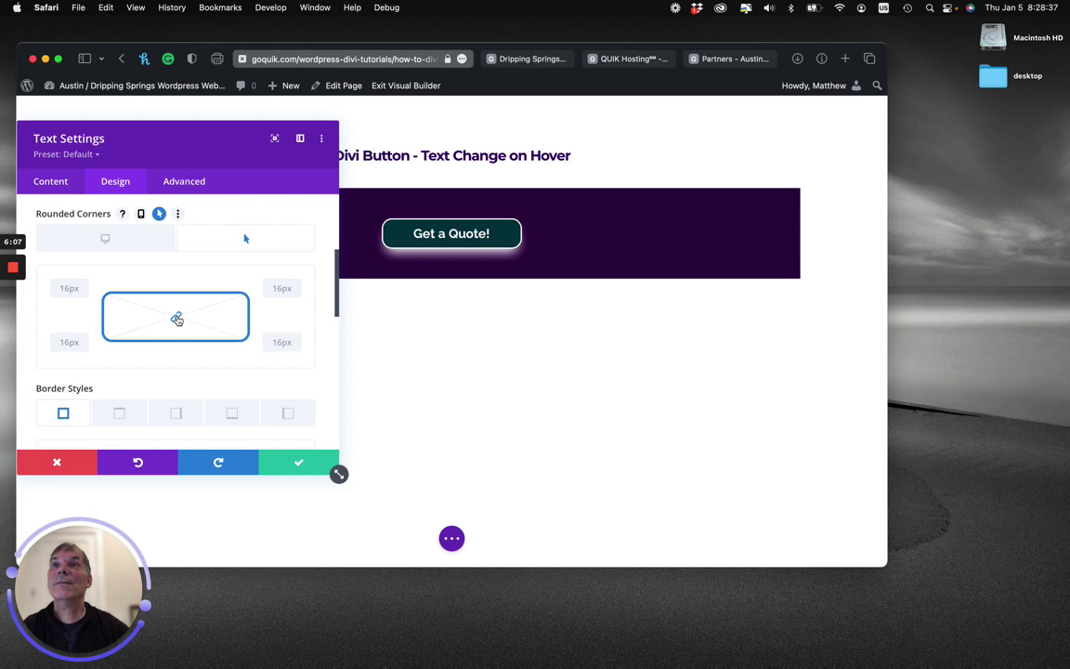
click(176, 319)
click(64, 289)
text(0)
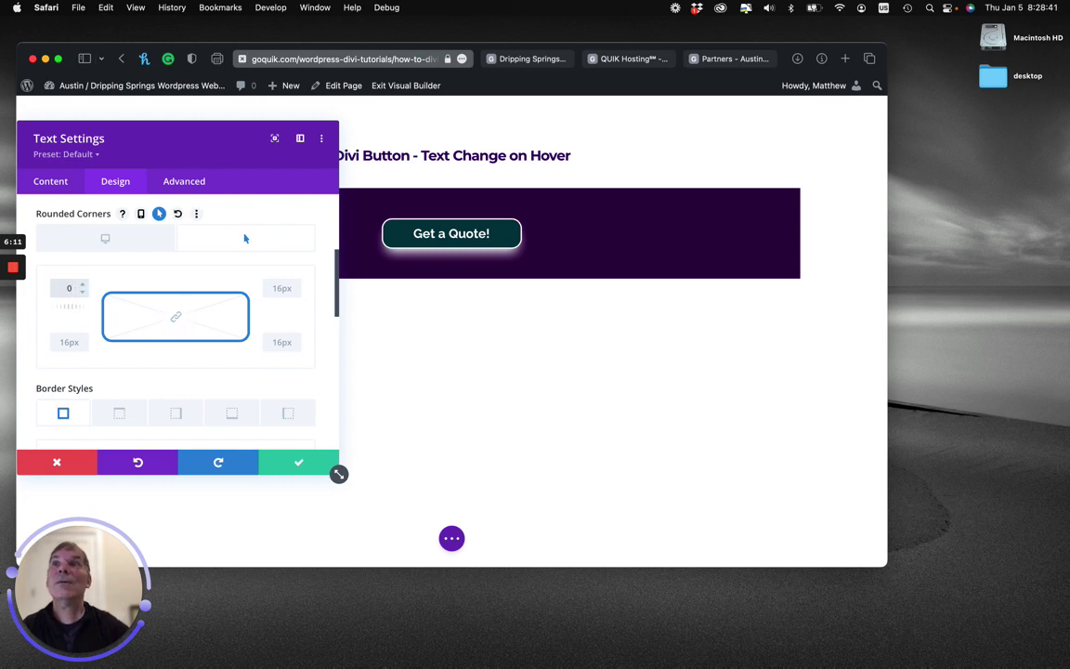
text(px)
click(71, 340)
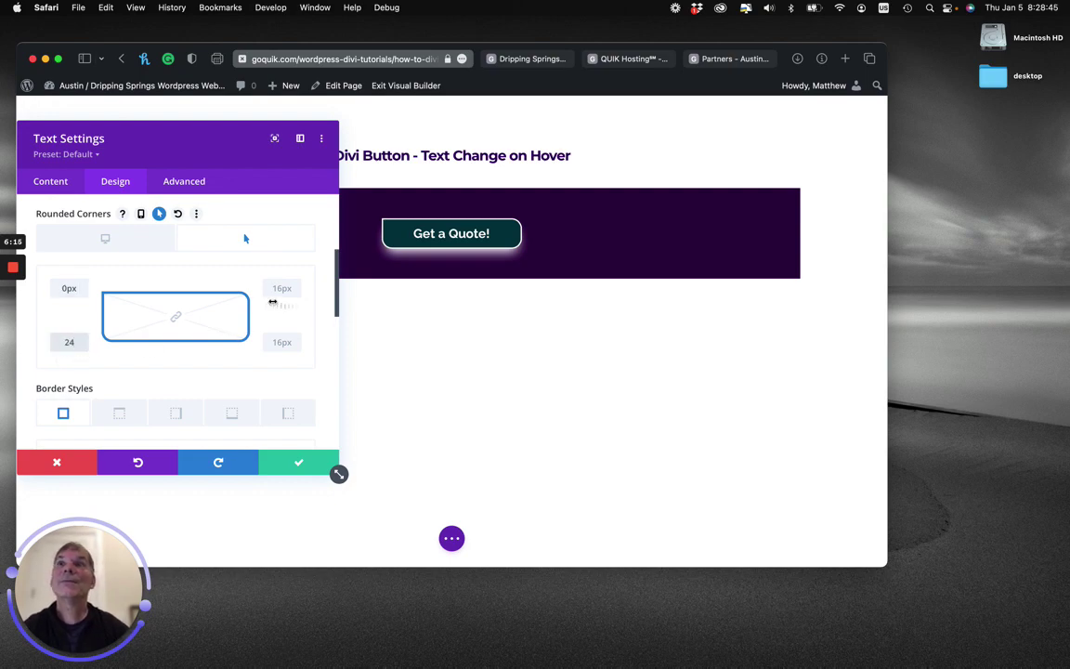
click(279, 289)
text(24)
click(285, 344)
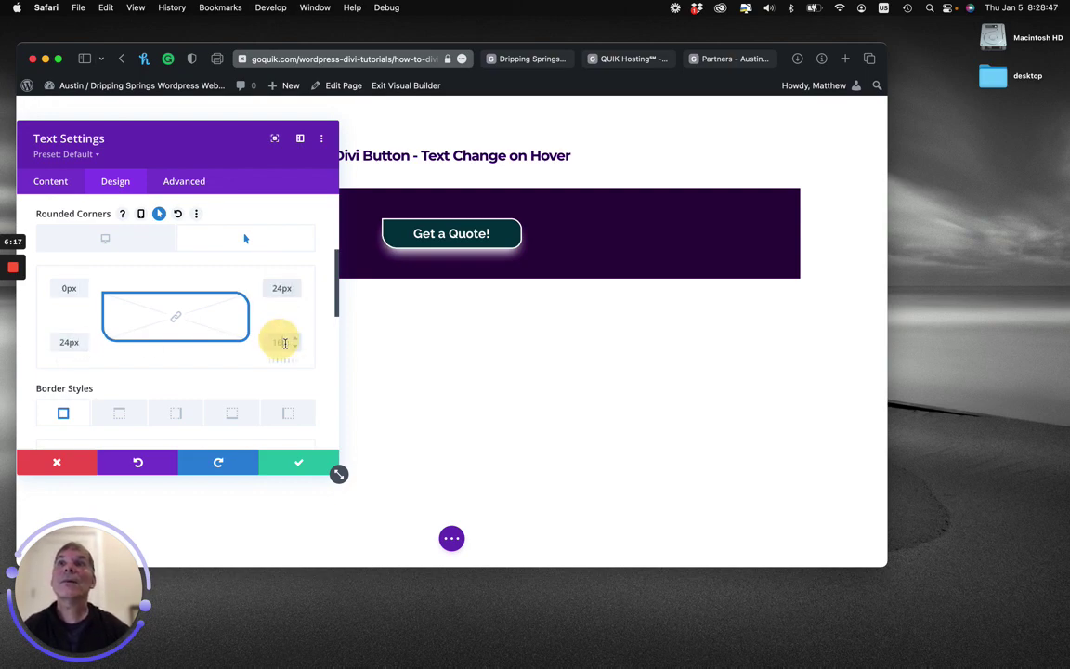
text(24)
key(Return)
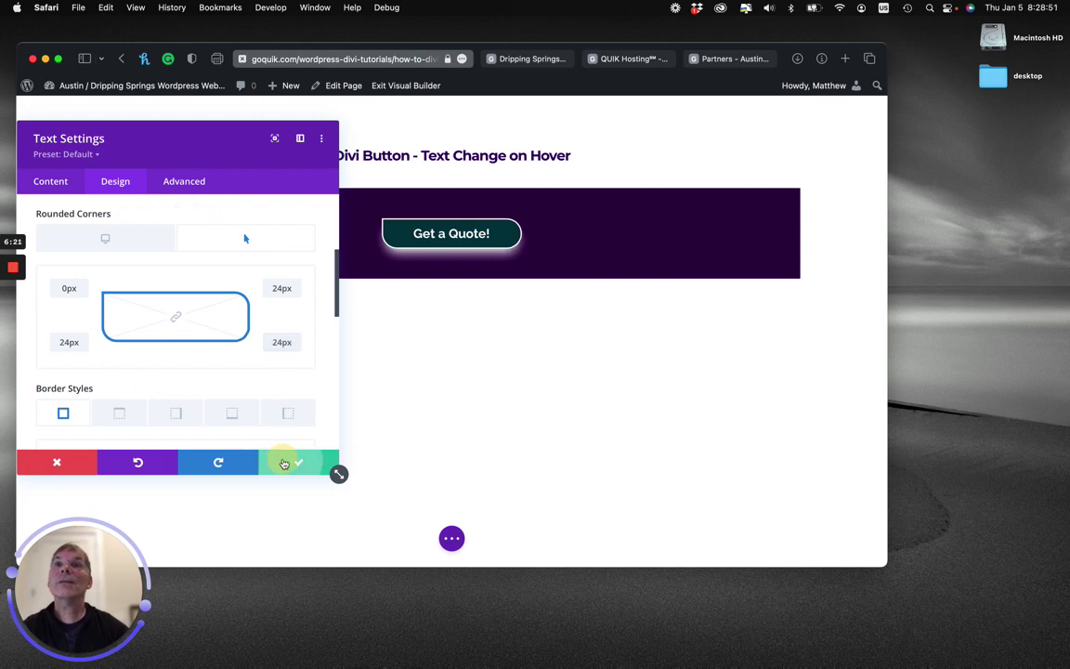
- Accept the text module's hover border and shadow changes and save the page
click(285, 463)
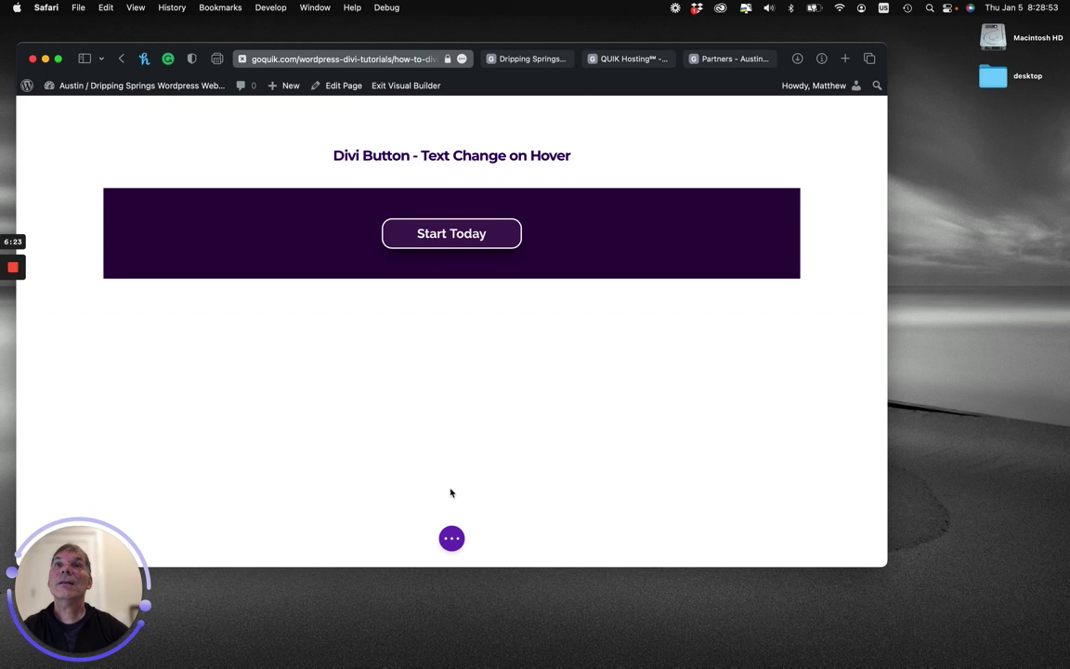
click(452, 539)
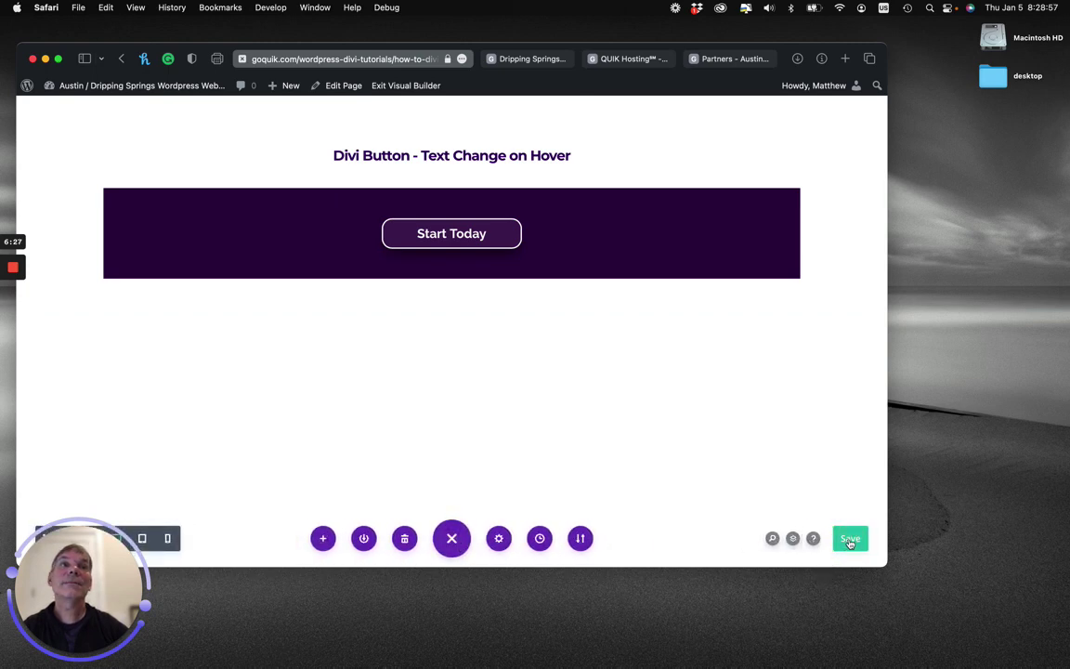
click(850, 540)
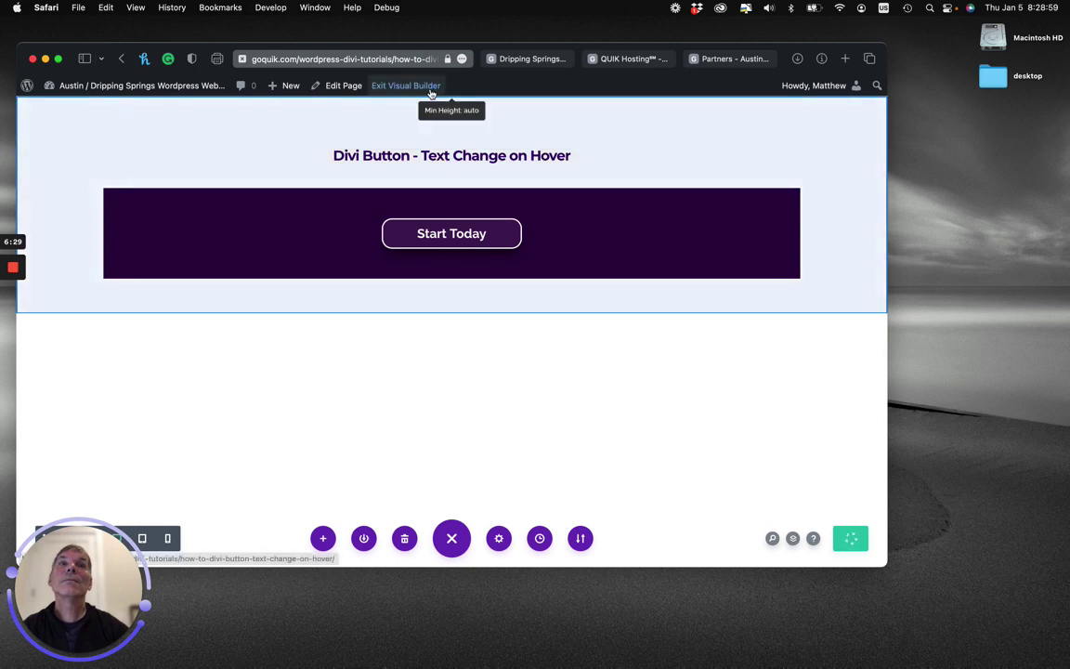